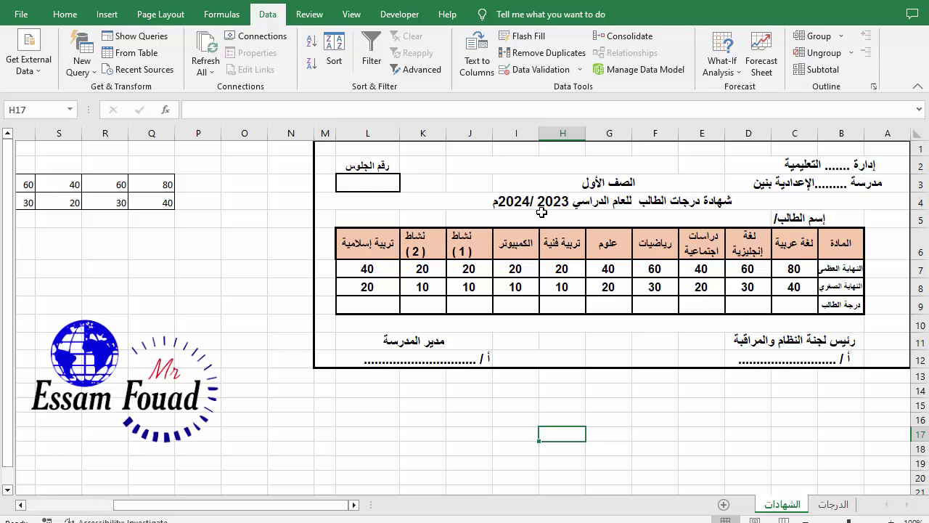
# Compare the الدرجات grades sheet with the الشهادات certificate and select seat-number cell L3.
pyautogui.click(833, 507)
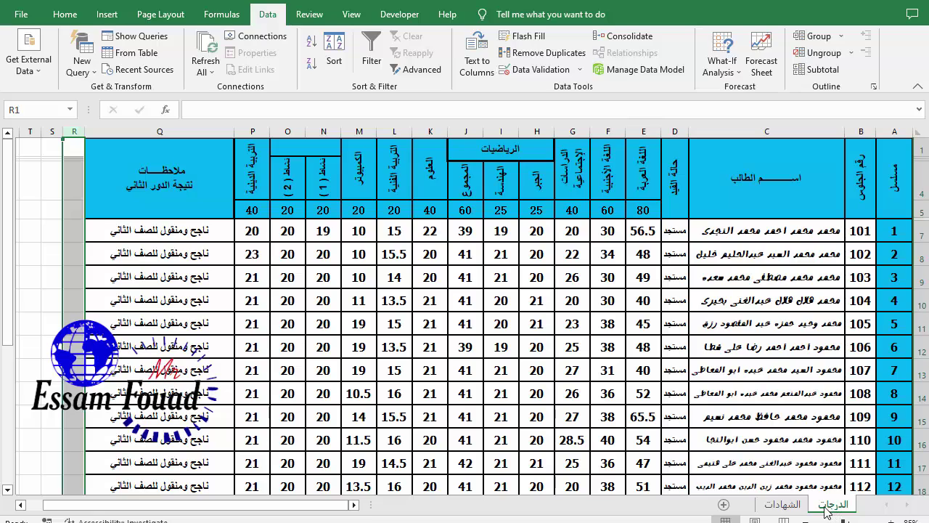
pyautogui.click(809, 509)
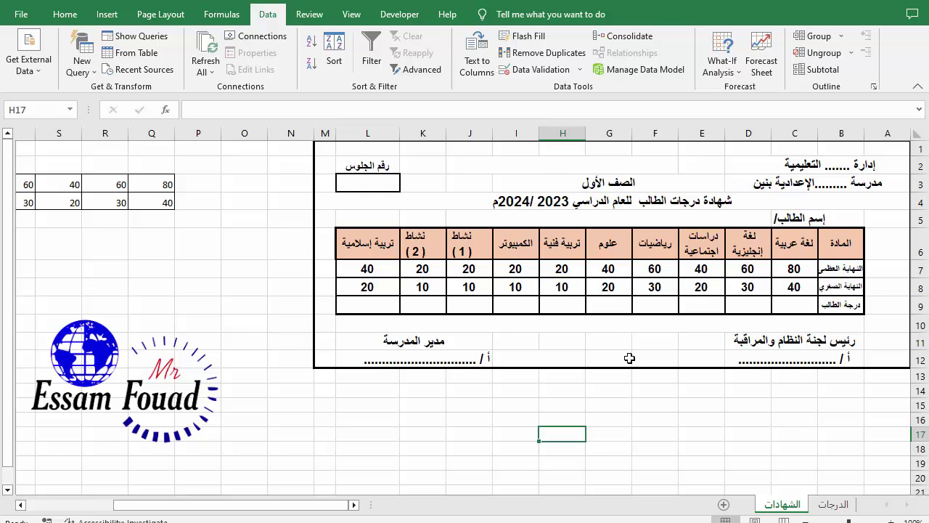
pyautogui.click(829, 509)
pyautogui.click(370, 185)
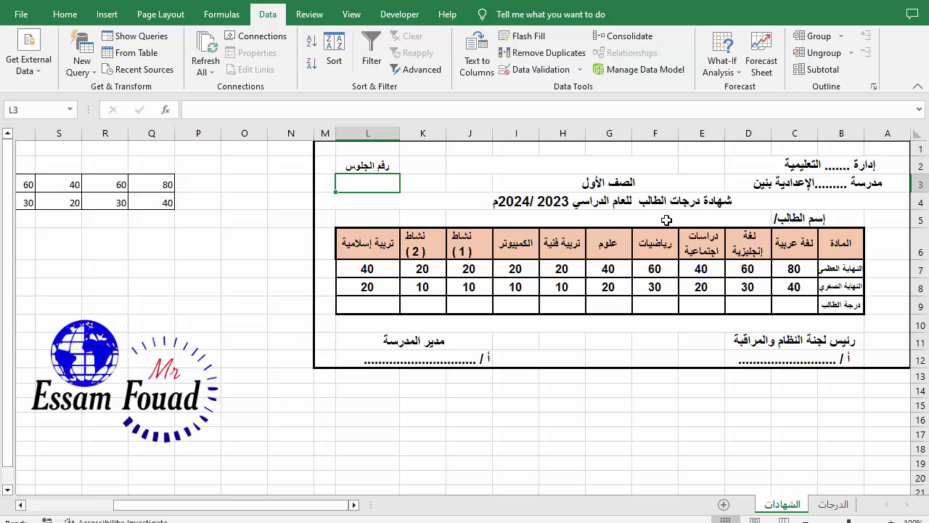
# Point out the student-name field and empty grade cells, then reselect L3.
pyautogui.moveTo(667, 220); pyautogui.dragTo(457, 218)
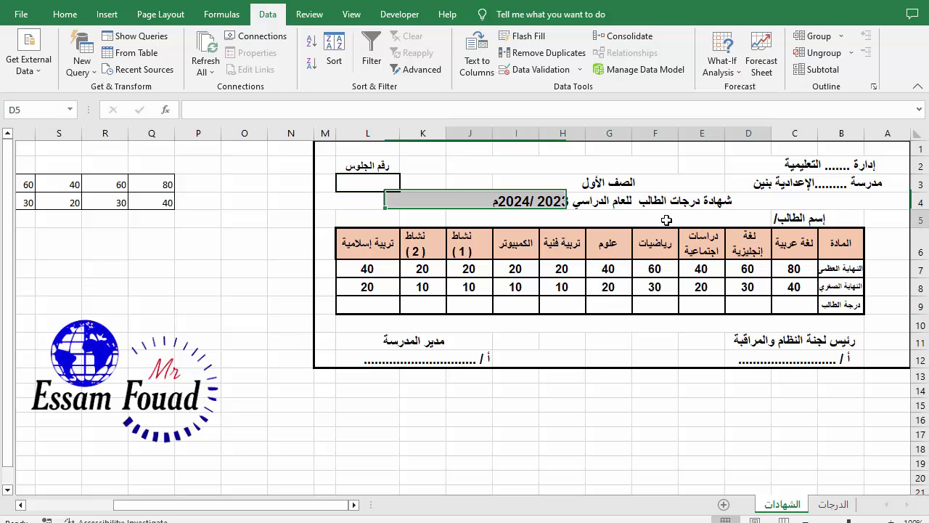
pyautogui.click(778, 309)
pyautogui.click(752, 309)
pyautogui.click(698, 306)
pyautogui.click(654, 306)
pyautogui.click(610, 306)
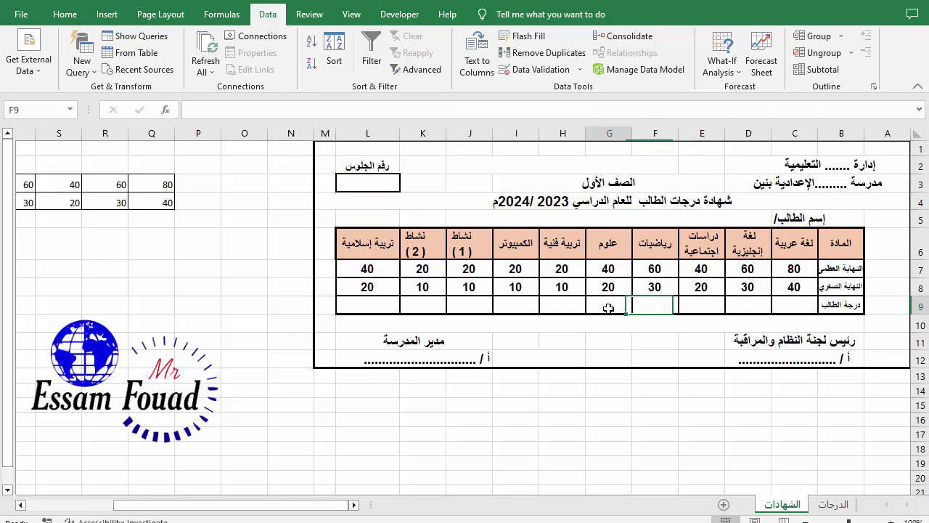
pyautogui.click(565, 306)
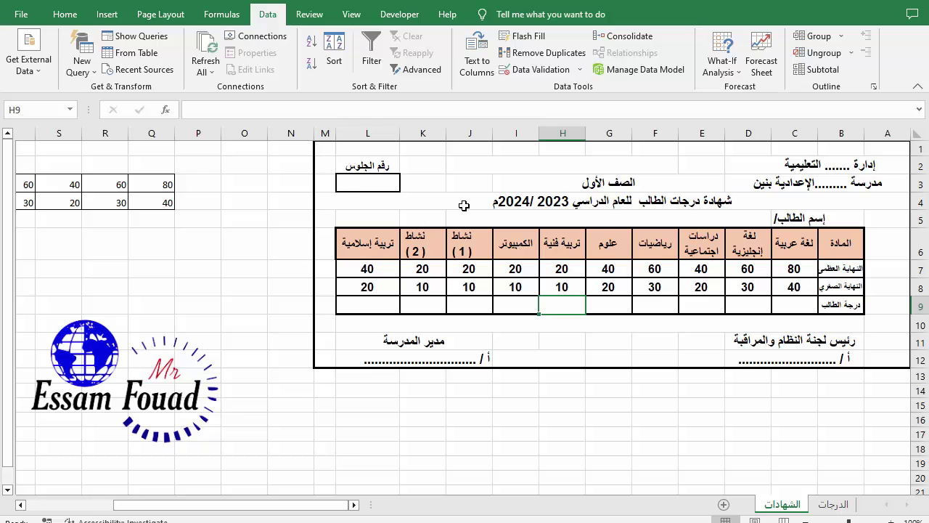
pyautogui.click(359, 185)
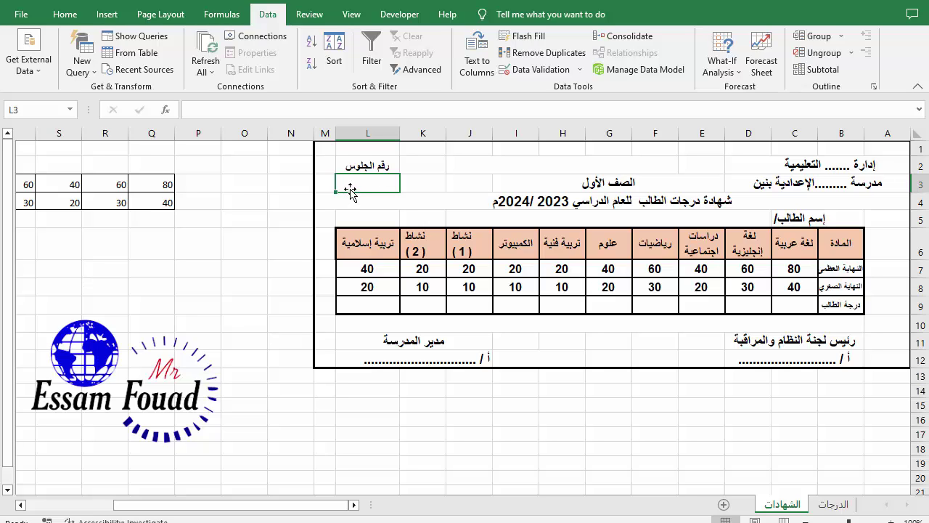
# Add a List data validation to L3 with source =الدرجات!$B$7:$B$24.
pyautogui.click(242, 20)
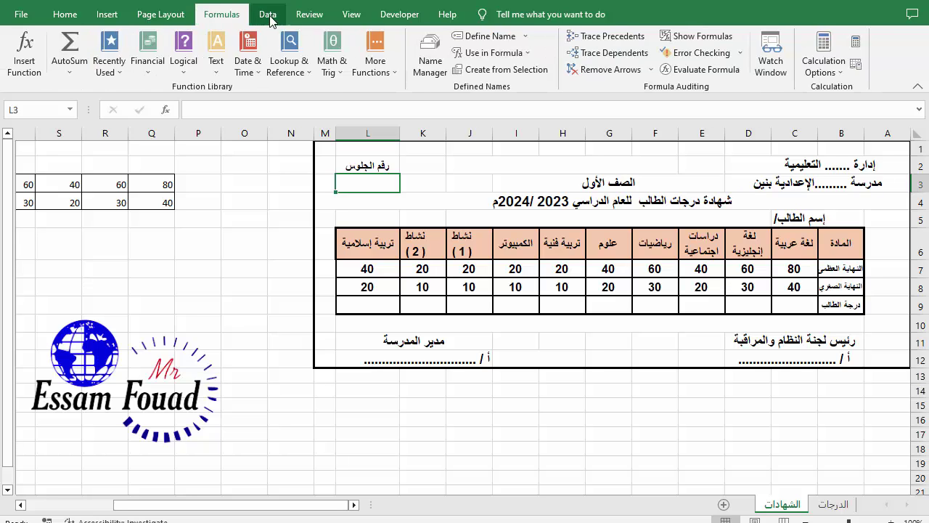
pyautogui.click(275, 20)
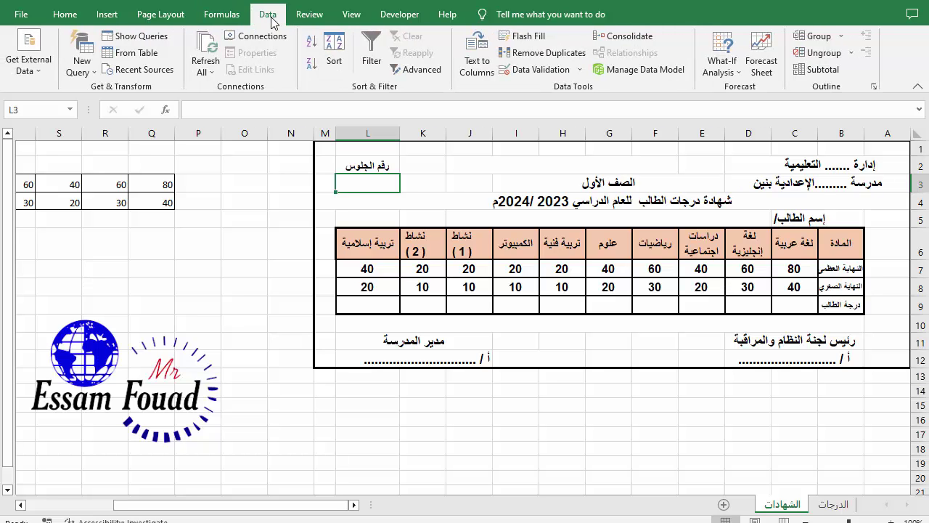
pyautogui.click(538, 80)
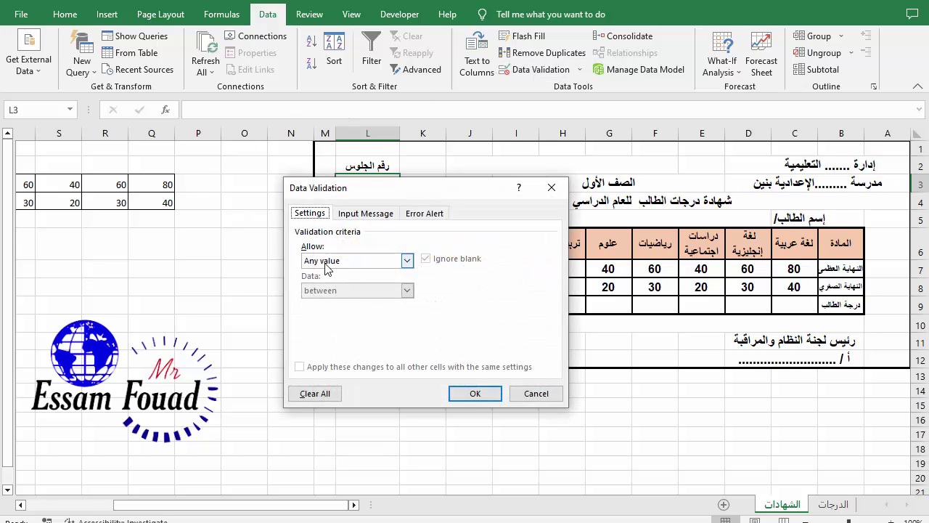
pyautogui.click(406, 260)
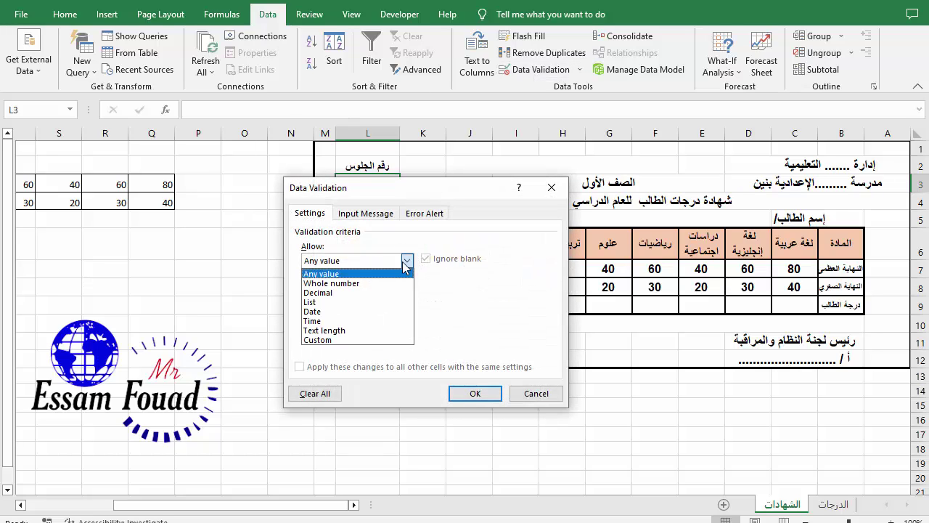
pyautogui.click(310, 302)
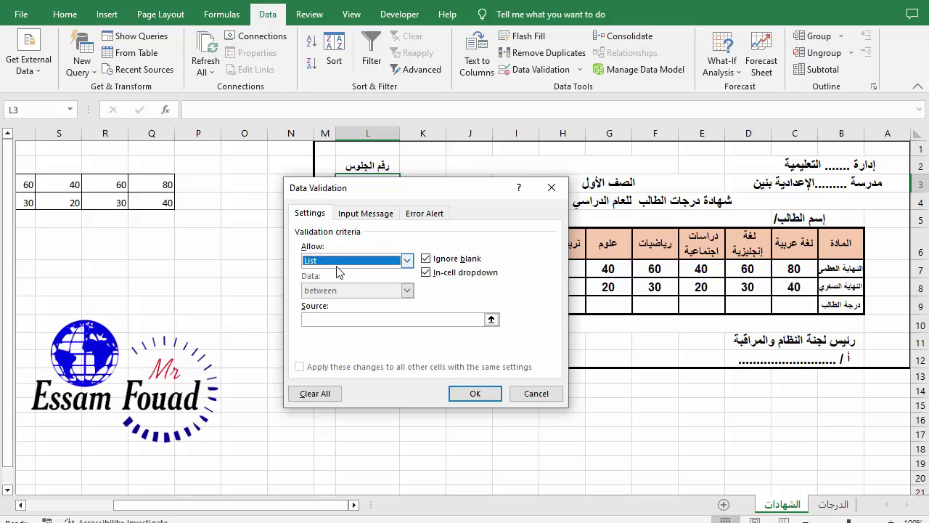
pyautogui.click(492, 320)
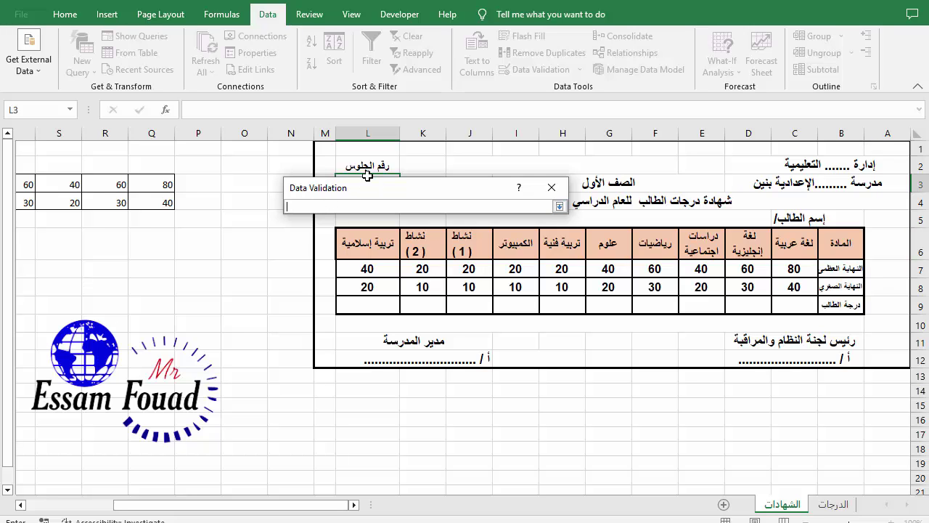
pyautogui.click(850, 512)
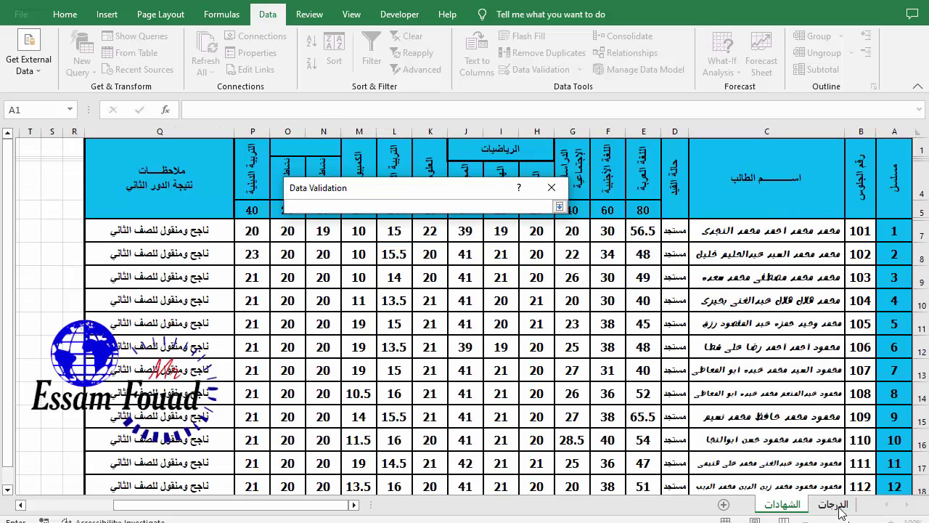
pyautogui.moveTo(857, 231)
pyautogui.mouseDown()
pyautogui.moveTo(842, 455)
pyautogui.moveTo(871, 498)
pyautogui.mouseUp()
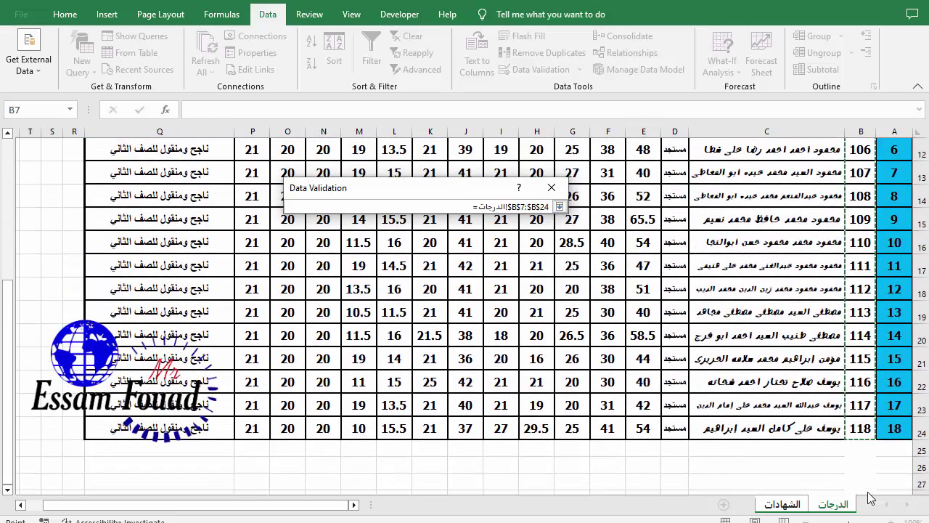
pyautogui.scroll(3, 871, 498)
pyautogui.scroll(2, 871, 497)
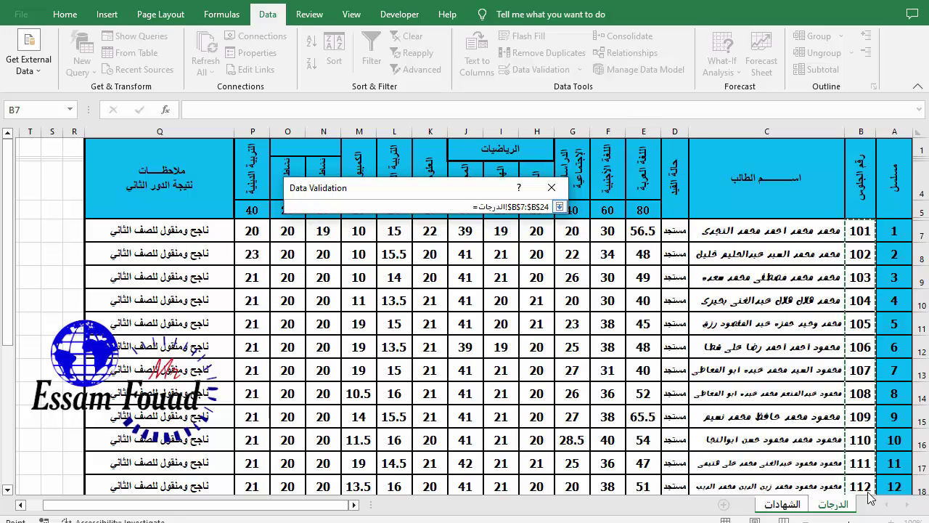
pyautogui.press('Return')
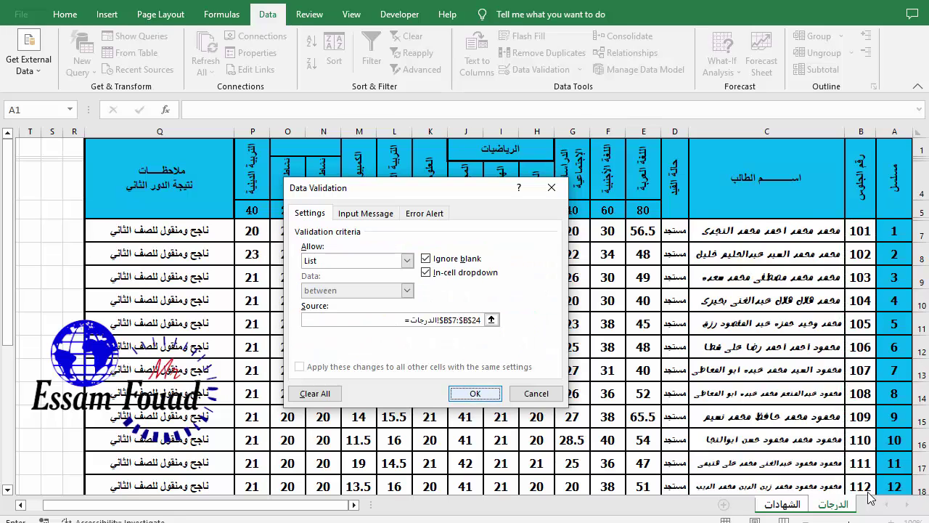
pyautogui.press('Return')
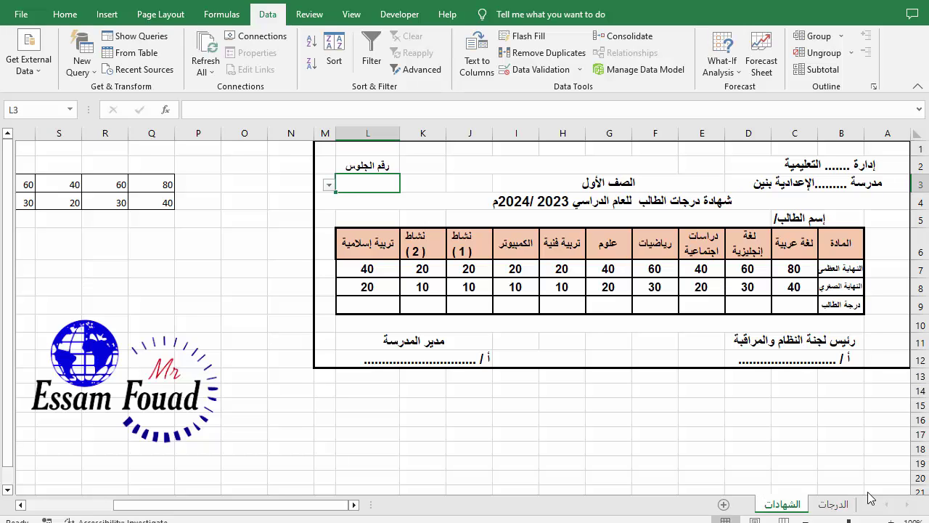
# Browse the L3 seat-number dropdown and pick seat number 110.
pyautogui.hotkey('alt', 'Down')
pyautogui.press('Down')
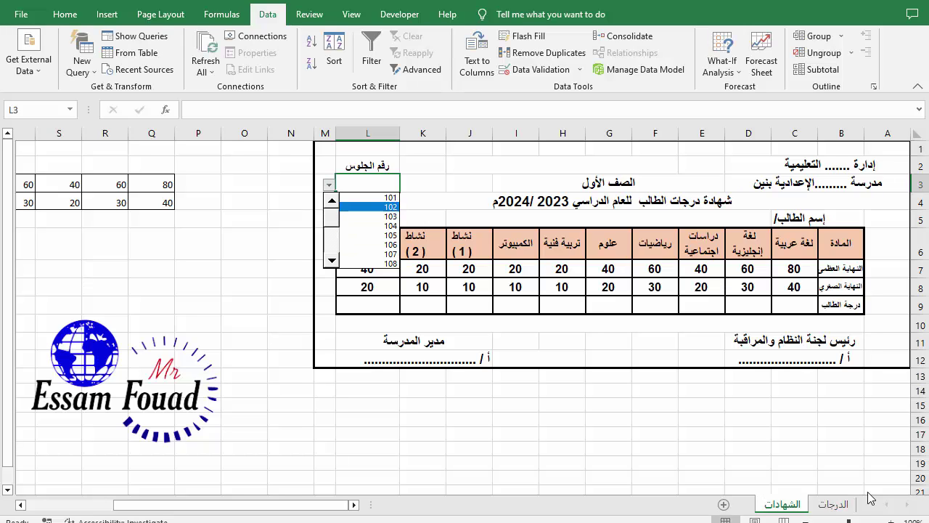
pyautogui.press('pagedown')
pyautogui.press('pageup')
pyautogui.press('Down')
pyautogui.press('Down')
pyautogui.press('Escape')
pyautogui.hotkey('alt', 'Down')
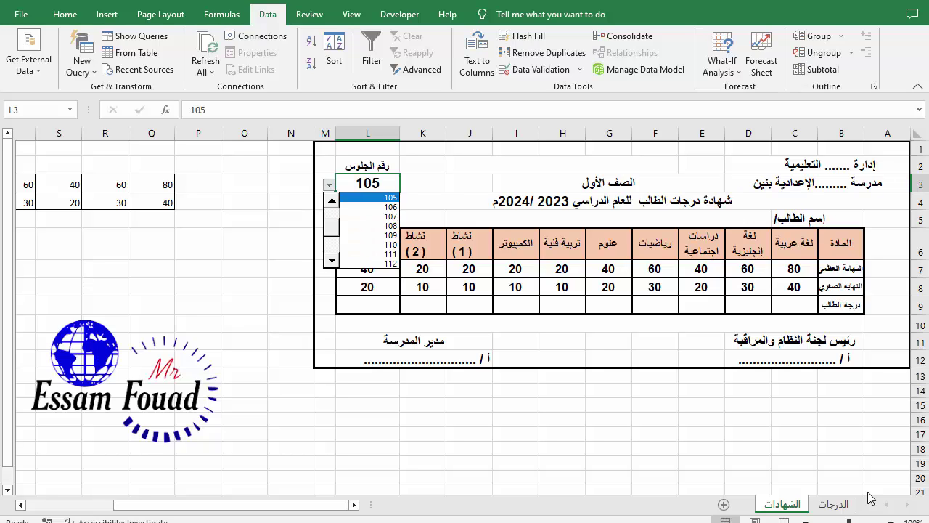
pyautogui.press('Down')
pyautogui.press('Down')
pyautogui.press('Down')
pyautogui.press('Return')
# Pick seat number 101, then 104, from the L3 dropdown.
pyautogui.hotkey('alt', 'Down')
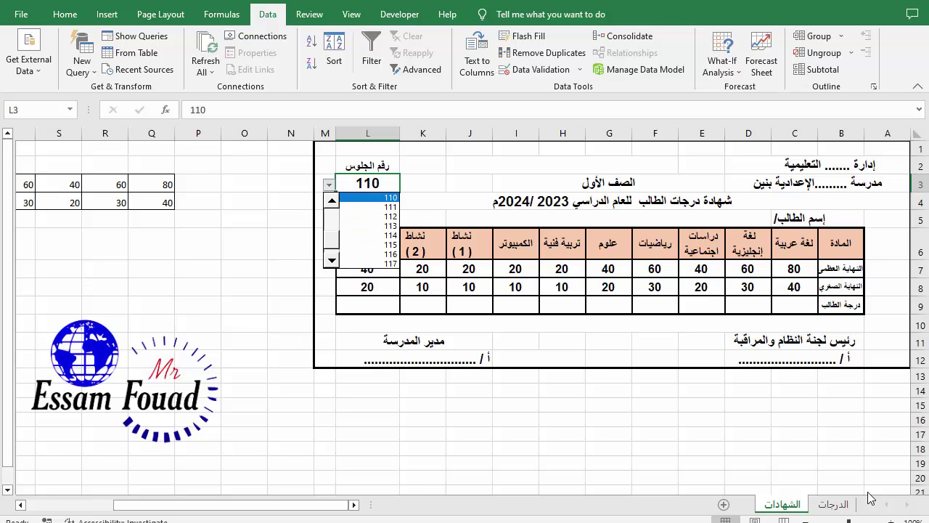
pyautogui.press('Down')
pyautogui.press('Down')
pyautogui.press('Down')
pyautogui.press('pageup')
pyautogui.press('Home')
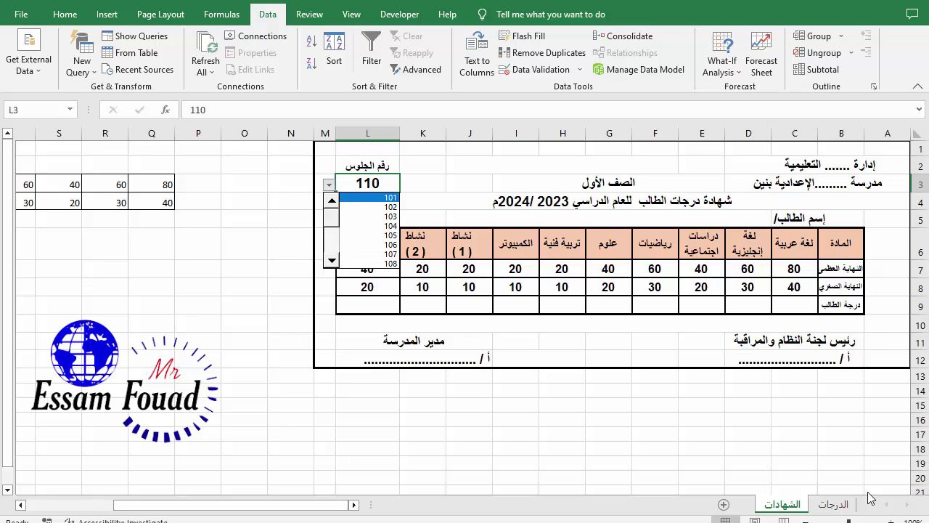
pyautogui.press('Return')
pyautogui.hotkey('alt', 'Down')
pyautogui.press('Down')
pyautogui.press('Down')
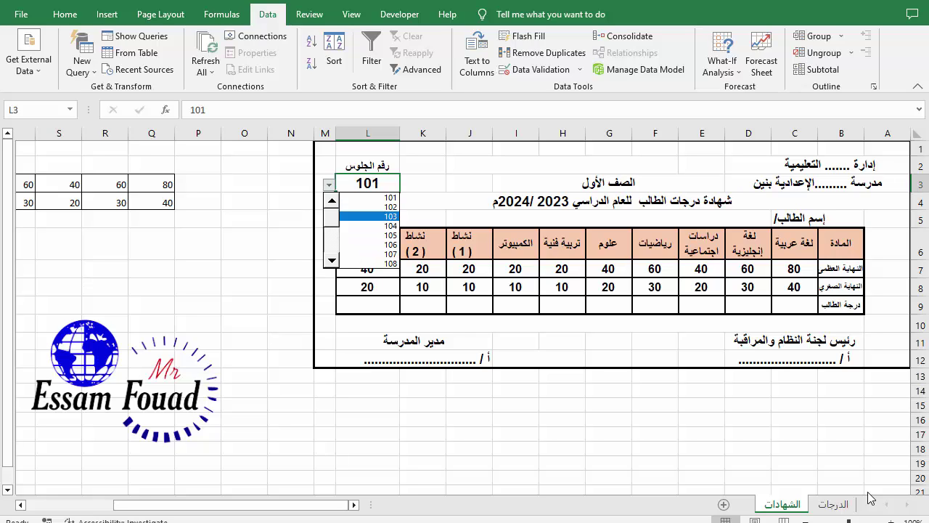
pyautogui.press('Down')
pyautogui.press('Return')
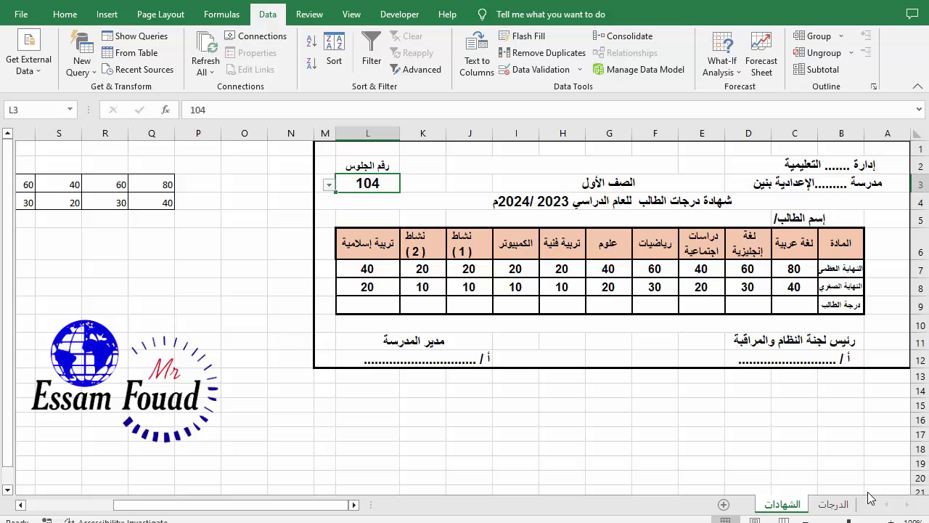
# Settle on seat number 101 in L3 and move to the student-name cell D5.
pyautogui.hotkey('alt', 'Down')
pyautogui.press('Down')
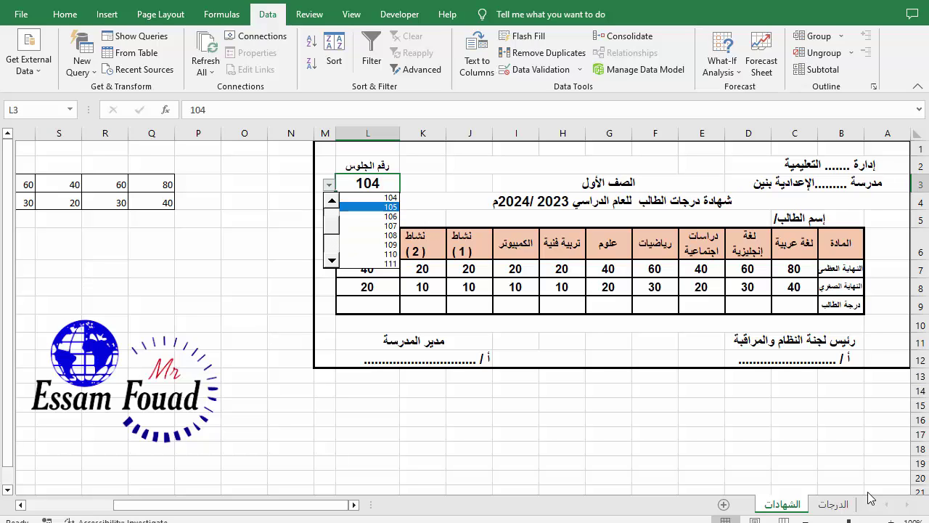
pyautogui.press('Down')
pyautogui.press('Down')
pyautogui.press('Down')
pyautogui.press('Up')
pyautogui.press('Up')
pyautogui.press('Up')
pyautogui.press('Return')
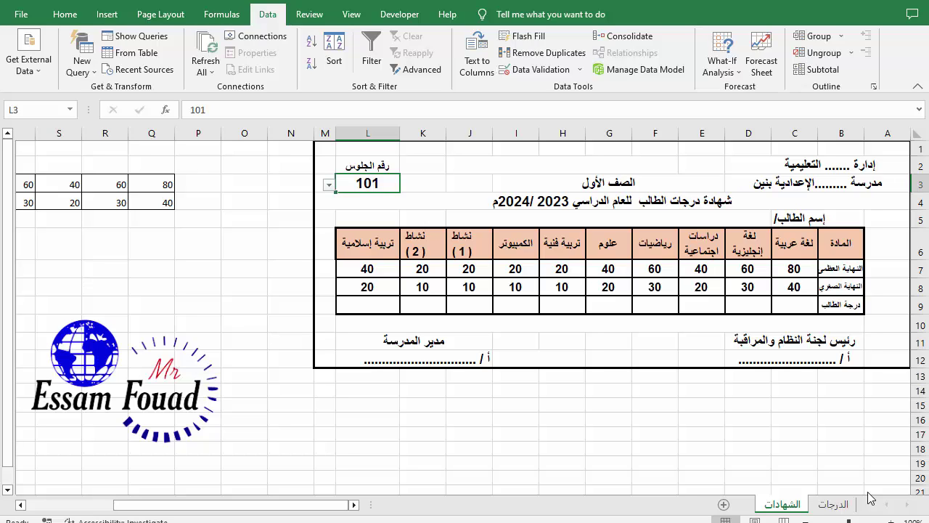
pyautogui.press('Down')
pyautogui.press('Down')
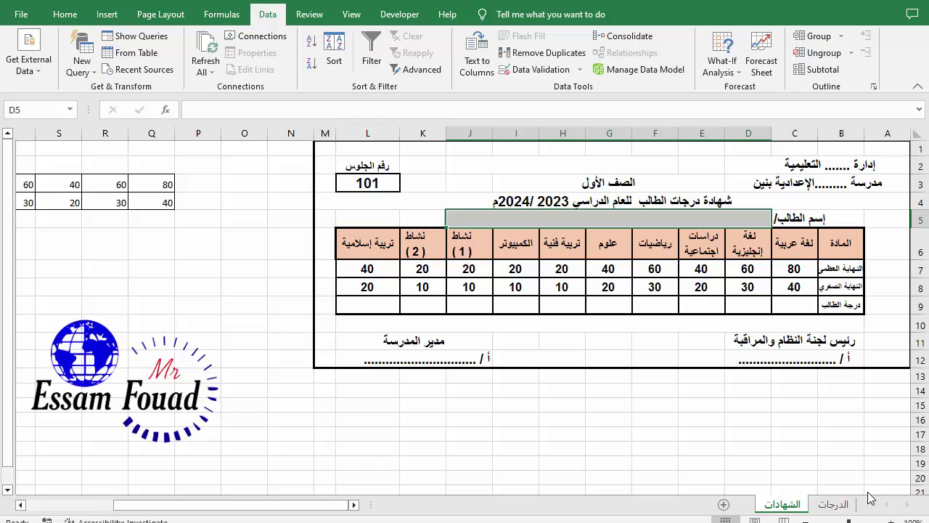
# In D5, begin =VLOOKUP( with cell L3 as the lookup value.
pyautogui.write('=')
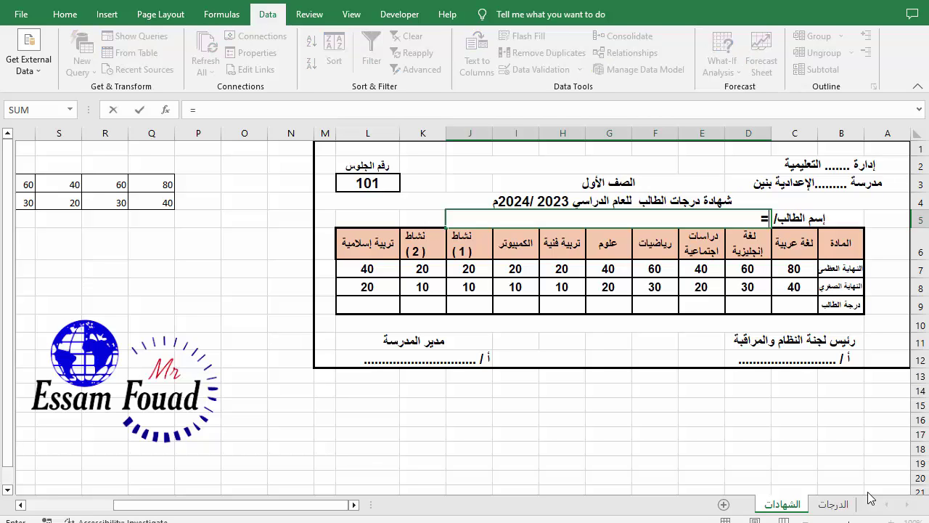
pyautogui.write('vl')
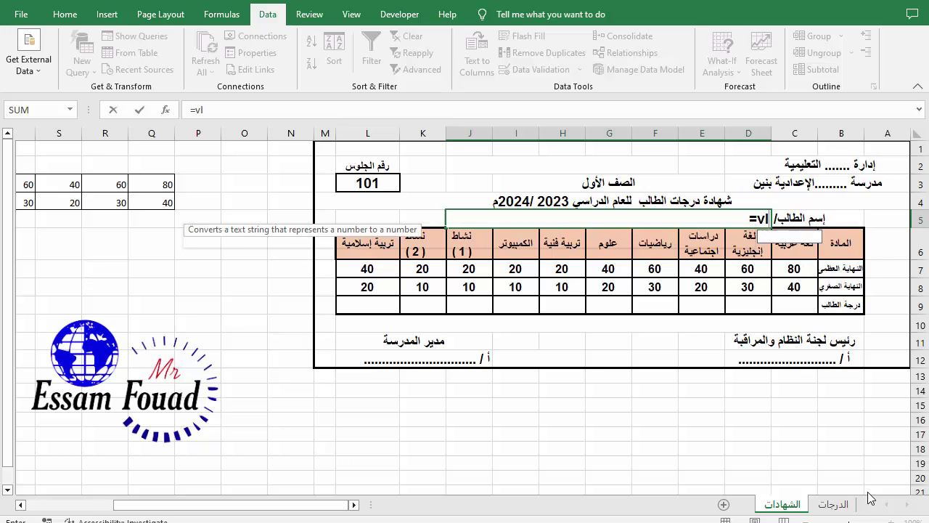
pyautogui.write('ook')
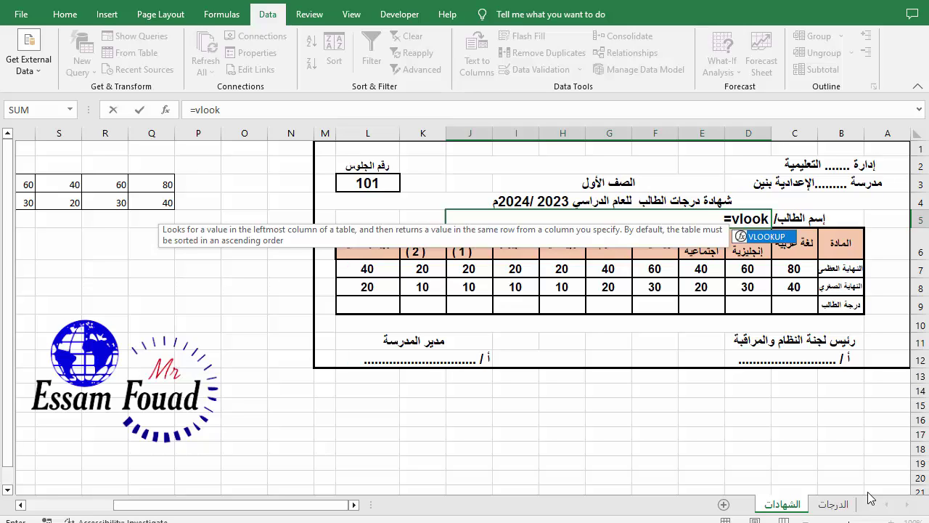
pyautogui.press('Tab')
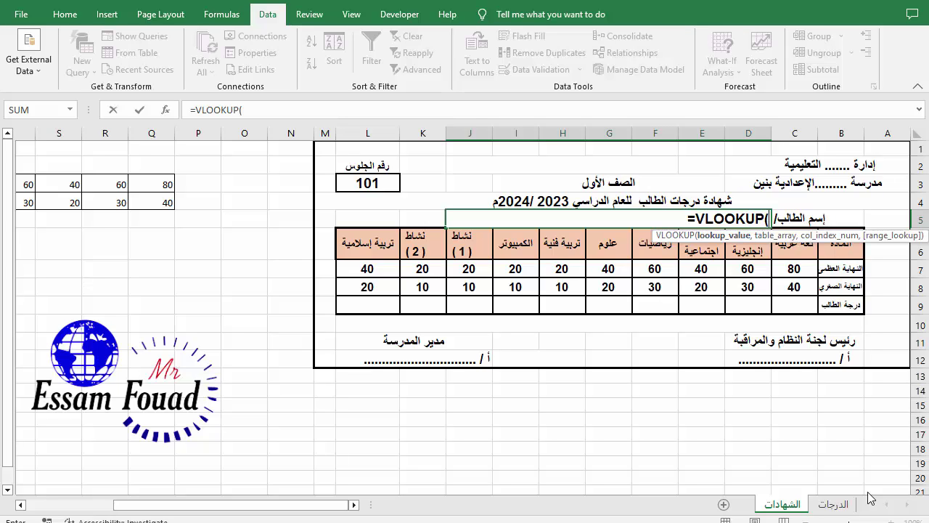
pyautogui.press('Up')
pyautogui.press('Up')
pyautogui.press('Left')
pyautogui.press('Left')
pyautogui.press('Left')
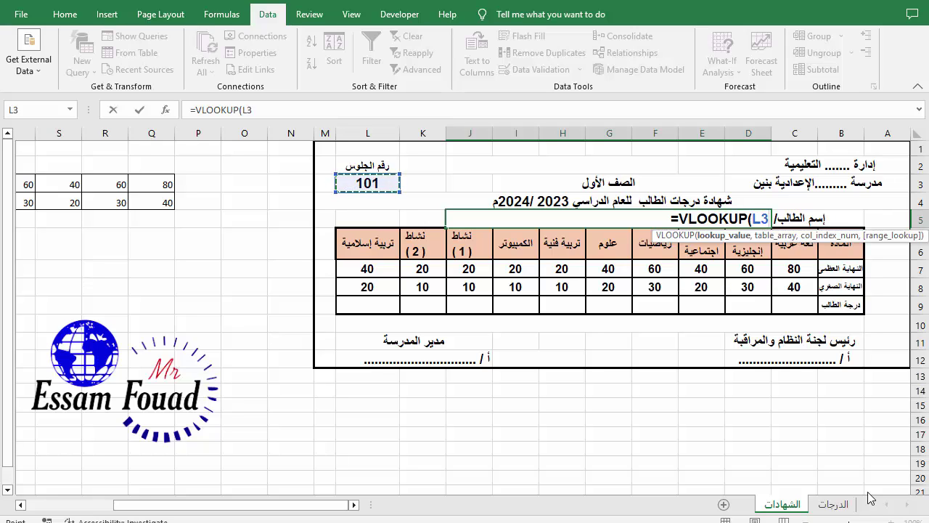
pyautogui.write(',')
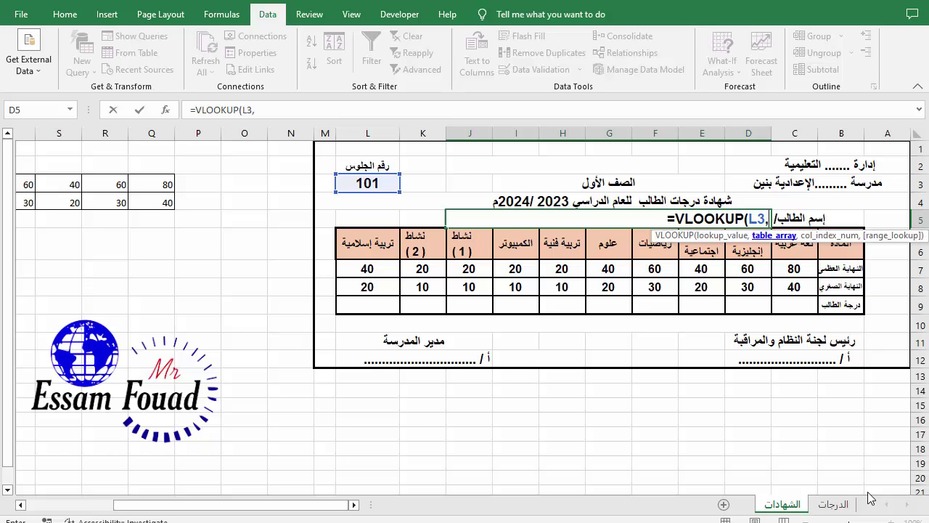
# Point the lookup at الدرجات!B7:Q24, column 2, with FALSE for an exact match.
pyautogui.click(868, 501)
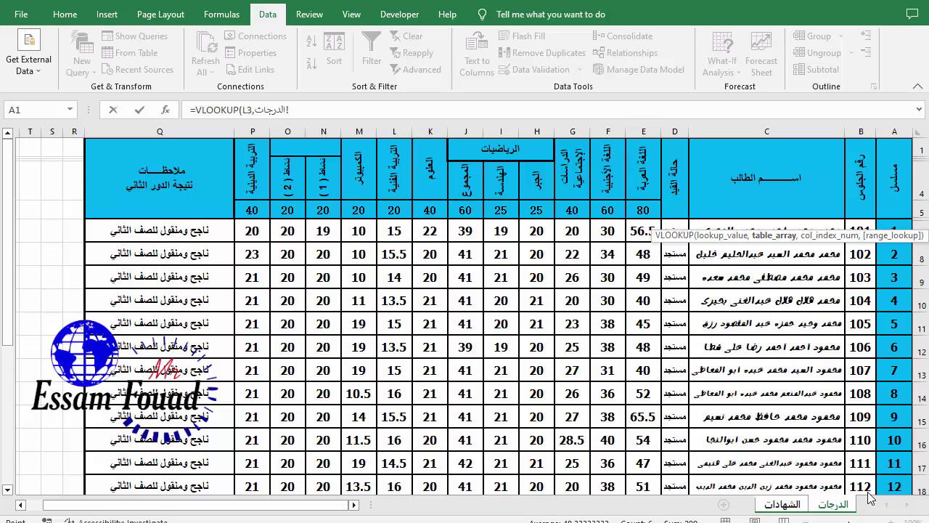
pyautogui.moveTo(860, 230); pyautogui.dragTo(573, 440)
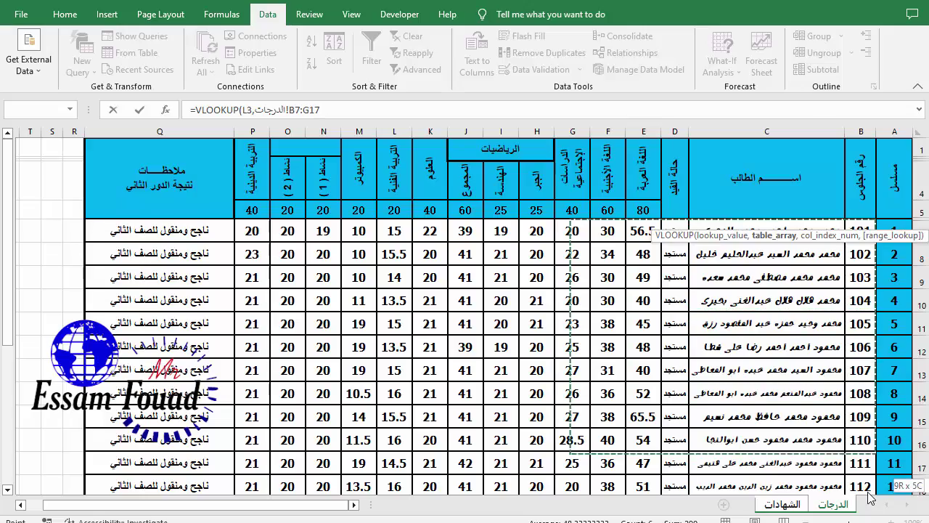
pyautogui.moveTo(870, 497); pyautogui.dragTo(871, 497)
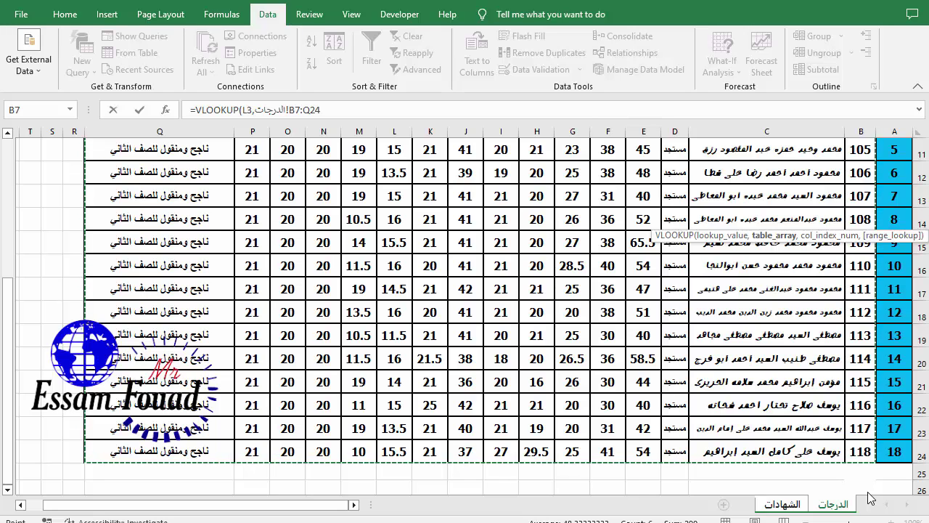
pyautogui.scroll(3, 871, 498)
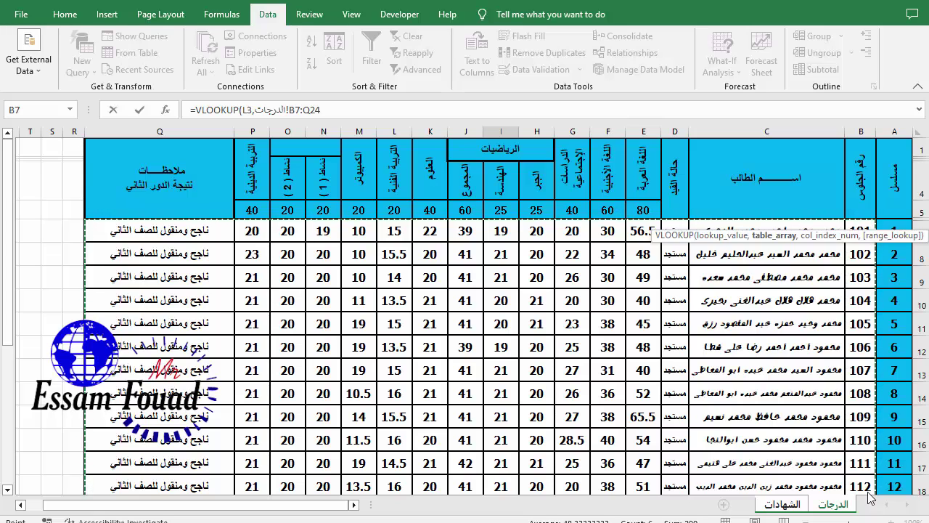
pyautogui.press('F2')
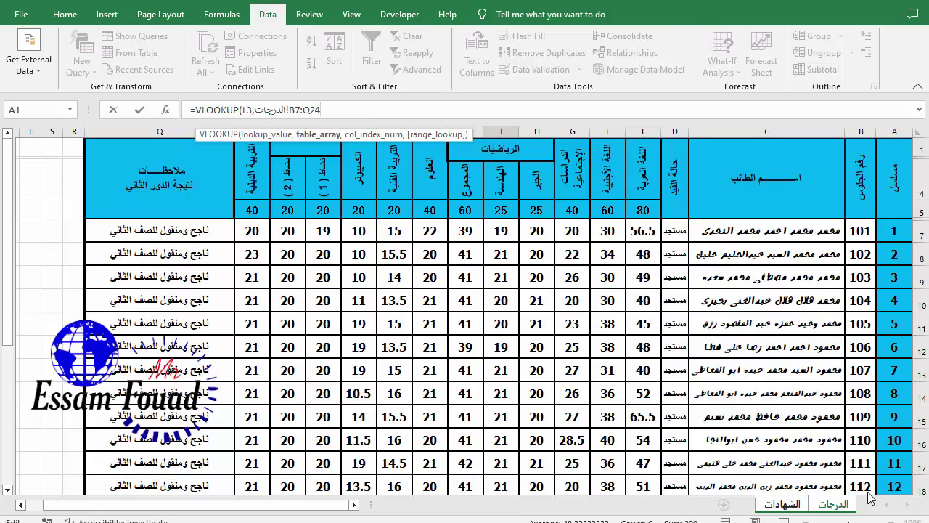
pyautogui.write(',')
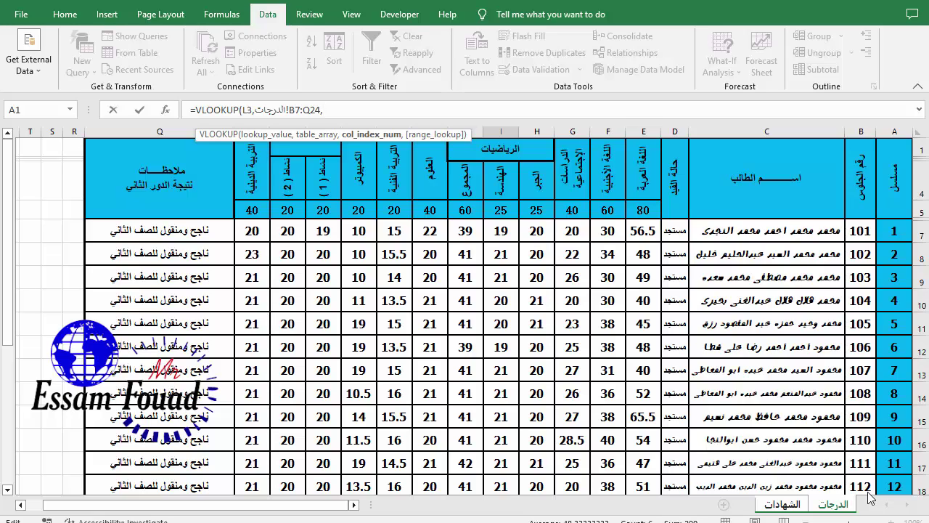
pyautogui.write('2')
pyautogui.write(',')
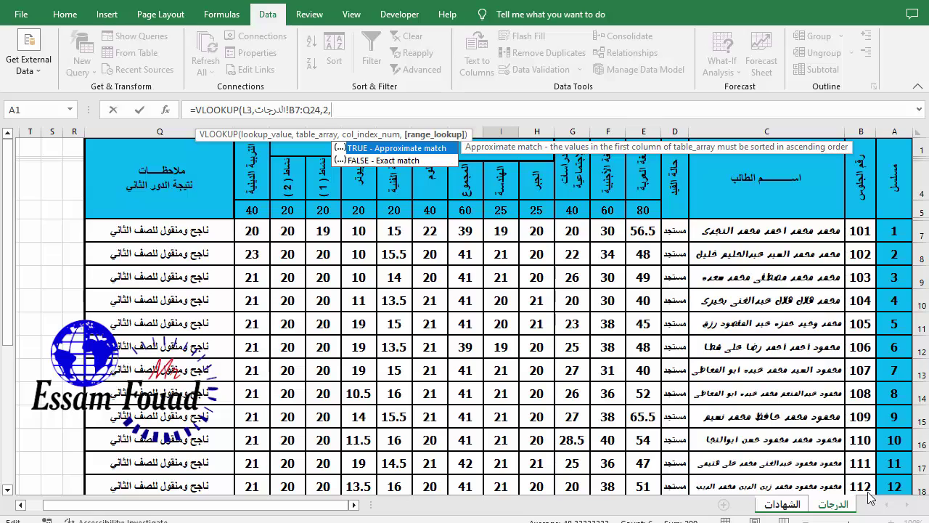
pyautogui.press('Down')
pyautogui.press('Tab')
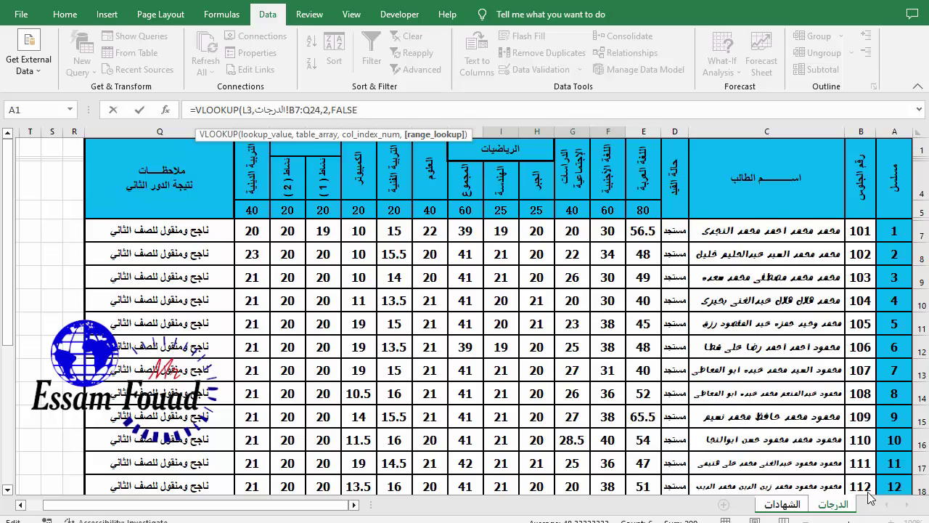
# Close and commit the name formula, then review its VLOOKUP arguments.
pyautogui.write(')')
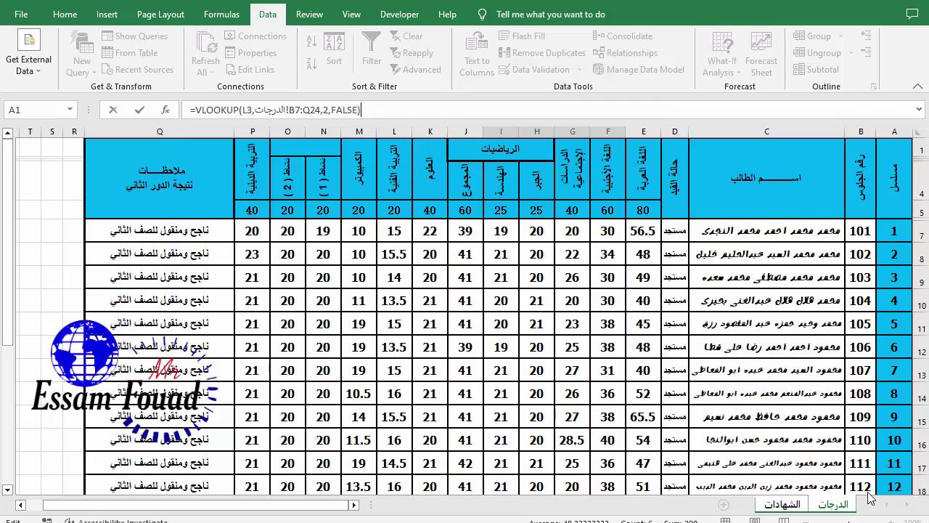
pyautogui.press('Return')
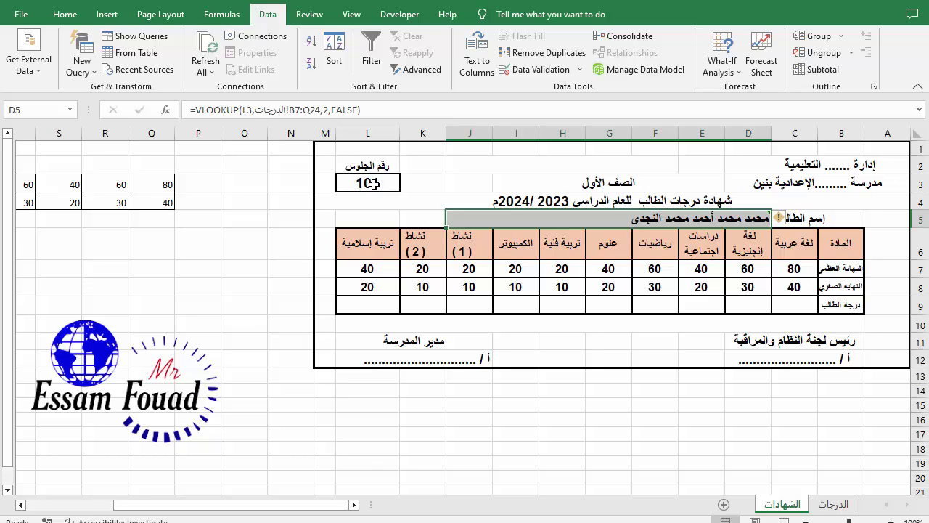
pyautogui.doubleClick(637, 212)
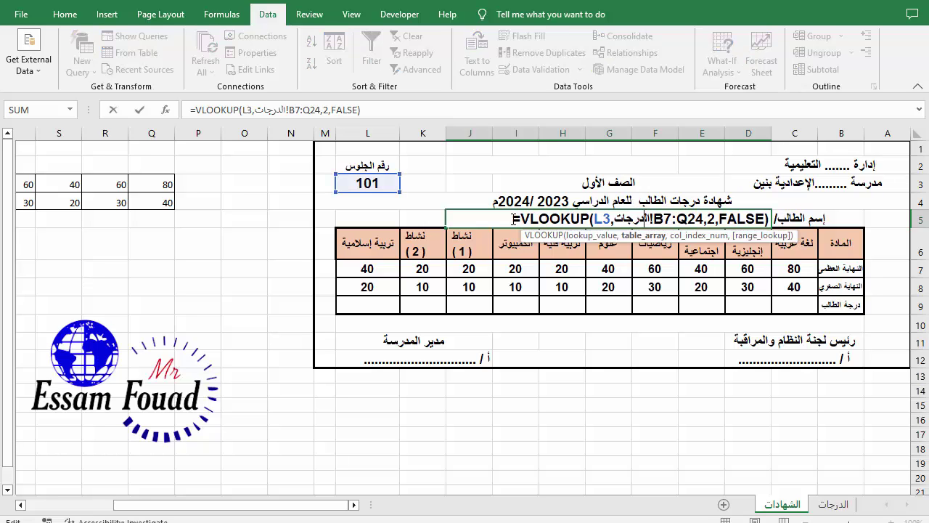
pyautogui.moveTo(522, 219); pyautogui.dragTo(594, 218)
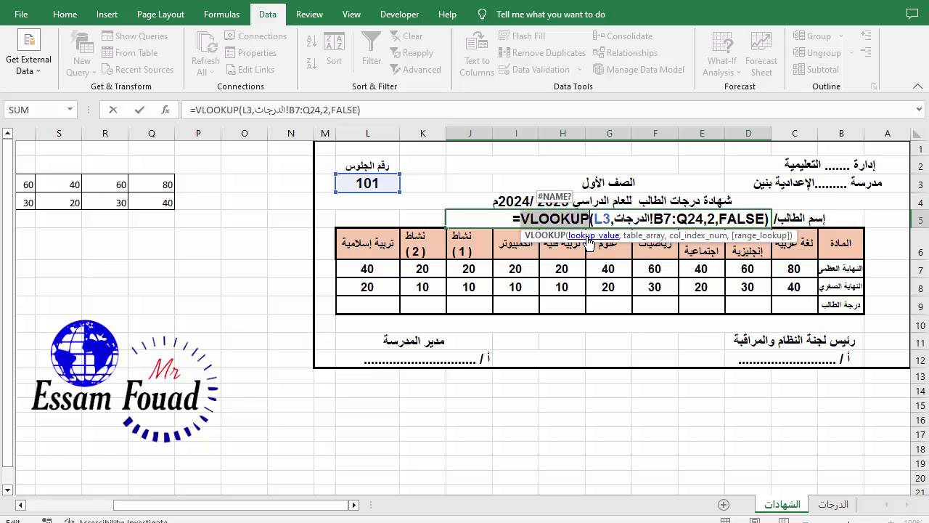
pyautogui.moveTo(592, 219); pyautogui.dragTo(612, 218)
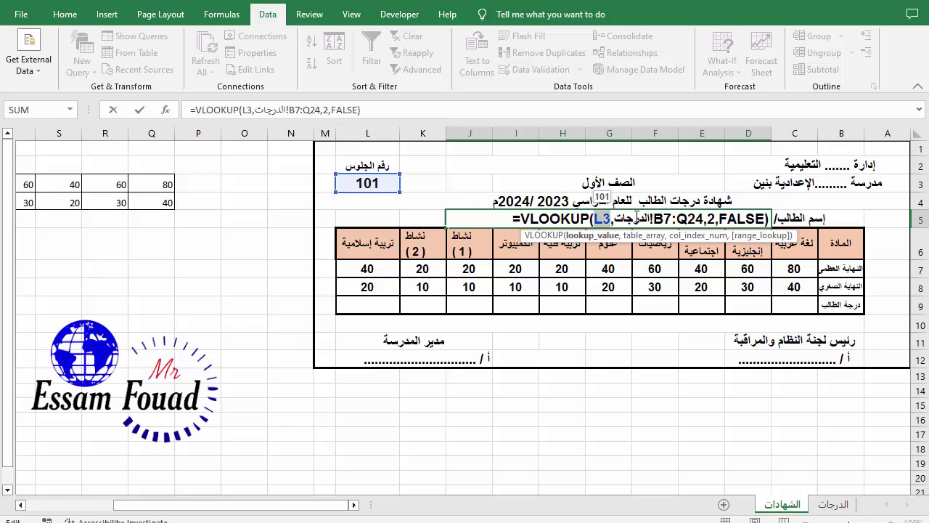
pyautogui.moveTo(614, 219); pyautogui.dragTo(702, 219)
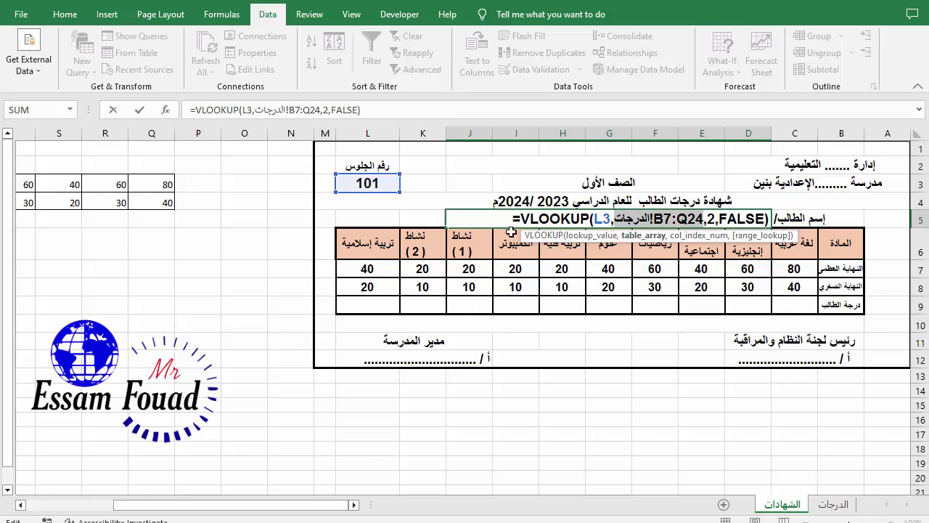
# Make the formula's references absolute as $L$3 and $B$7:$Q$24, and commit it.
pyautogui.click(603, 219)
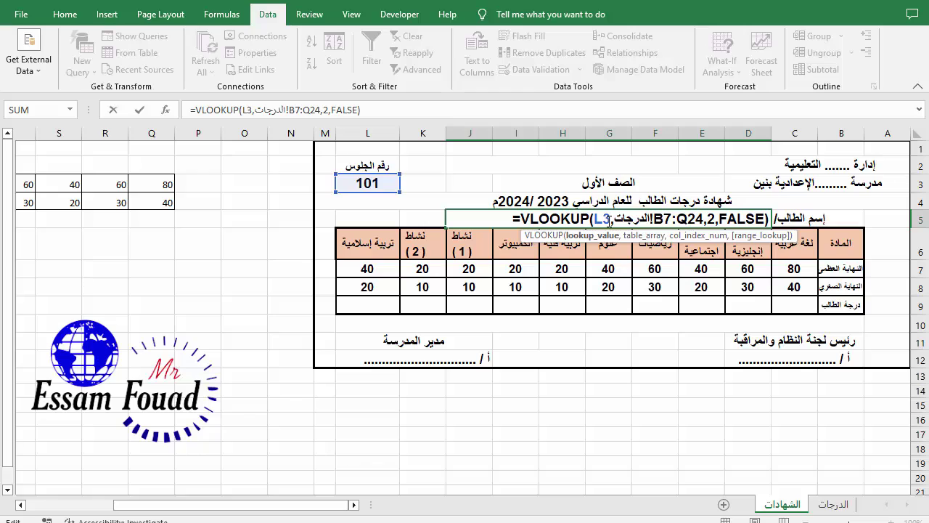
pyautogui.press('F4')
pyautogui.doubleClick(610, 219)
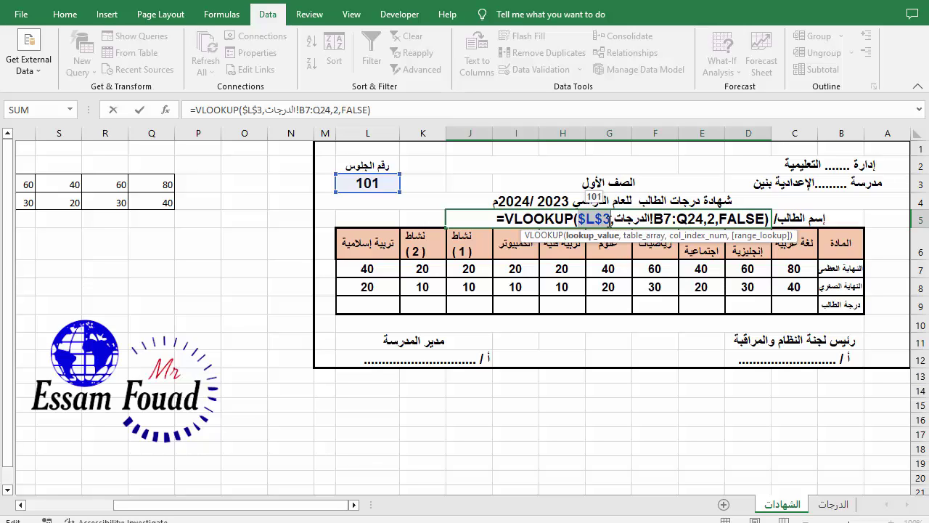
pyautogui.click(673, 218)
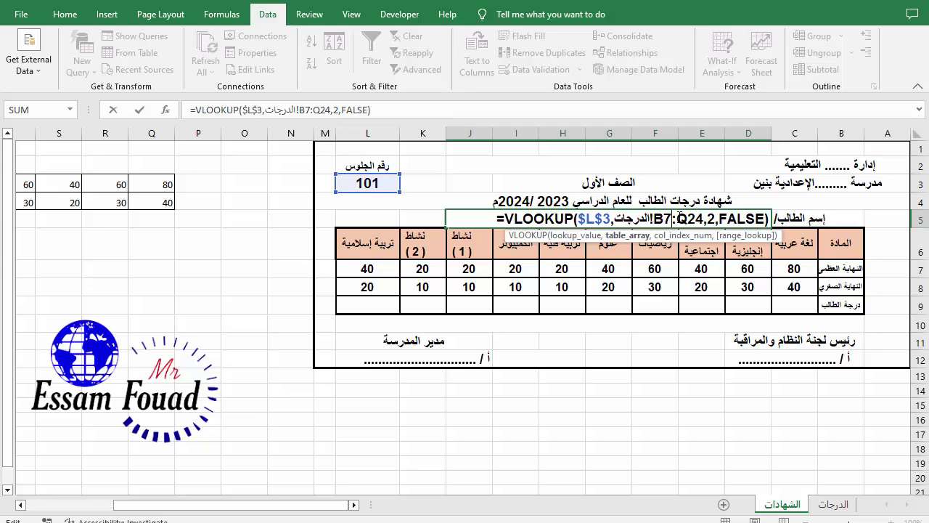
pyautogui.press('F4')
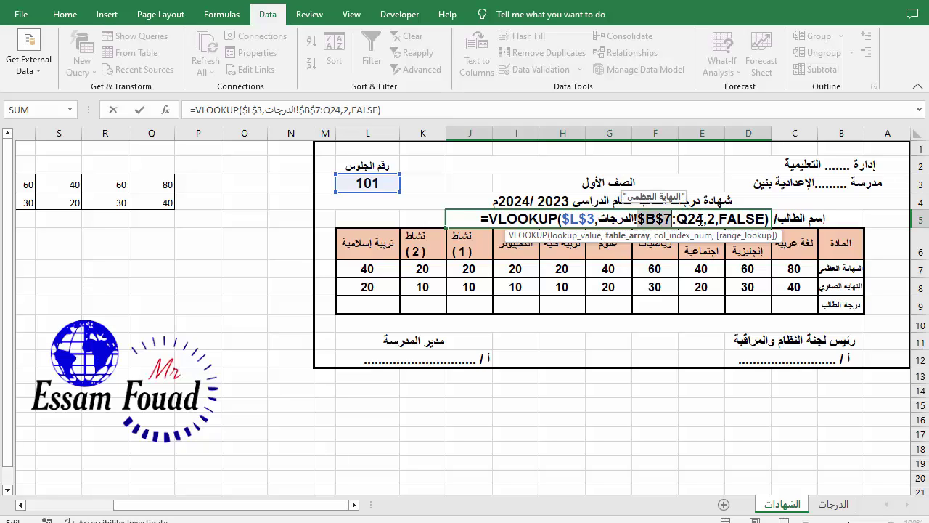
pyautogui.click(700, 220)
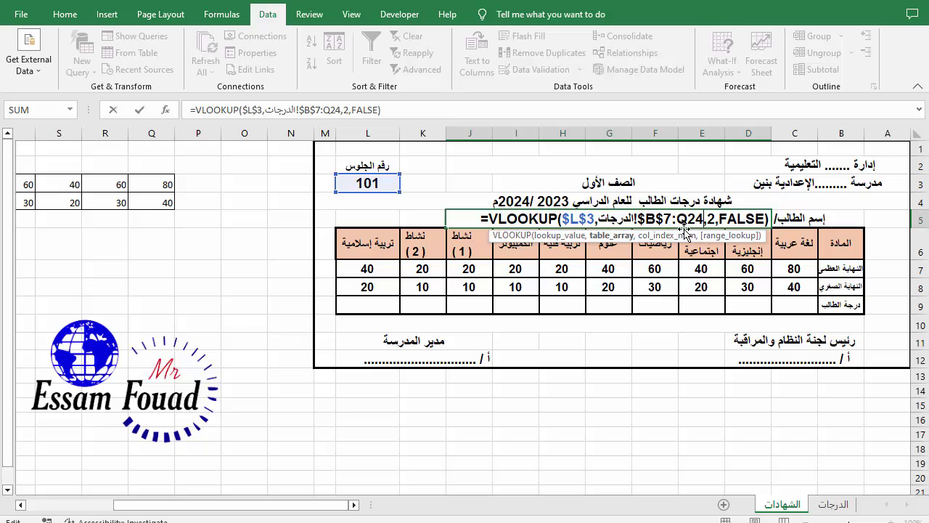
pyautogui.press('F4')
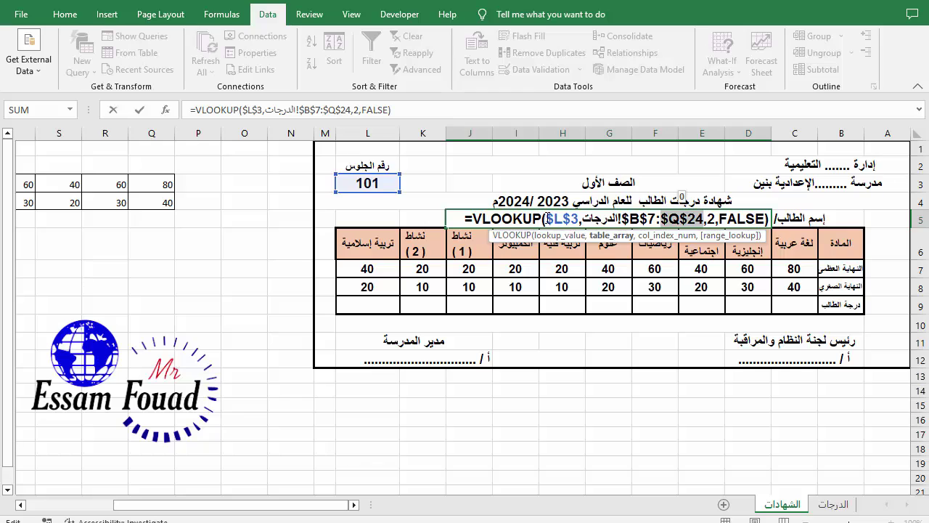
pyautogui.moveTo(546, 219); pyautogui.dragTo(579, 219)
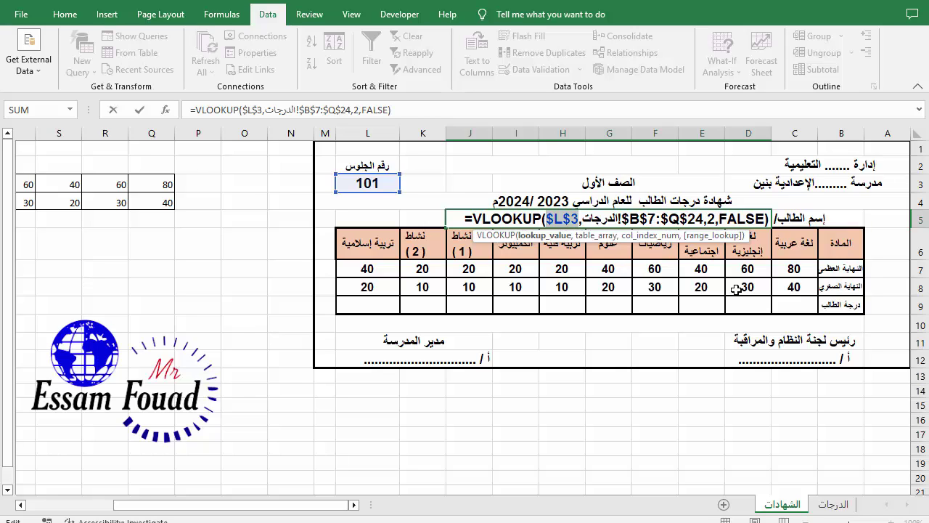
pyautogui.press('Return')
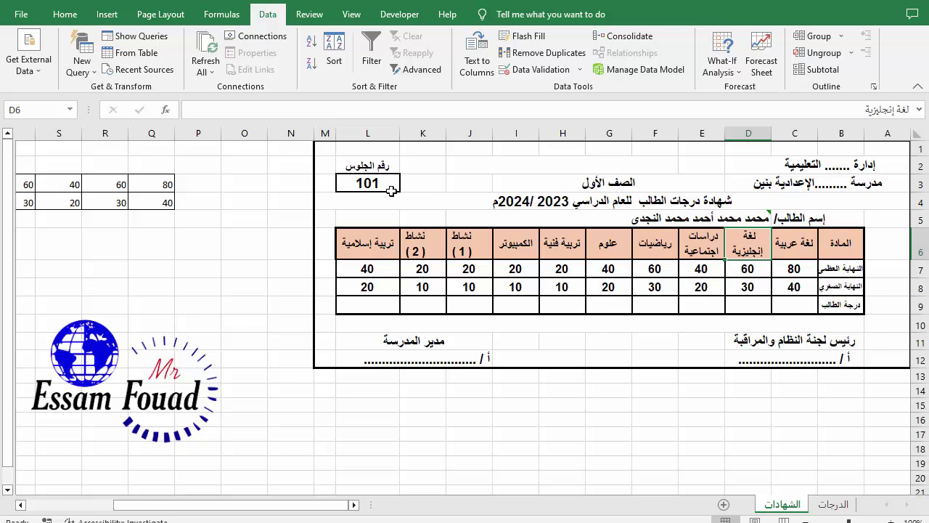
# Switch L3 to seat 105, then 111, and check the name against the الدرجات sheet.
pyautogui.click(391, 190)
pyautogui.click(329, 186)
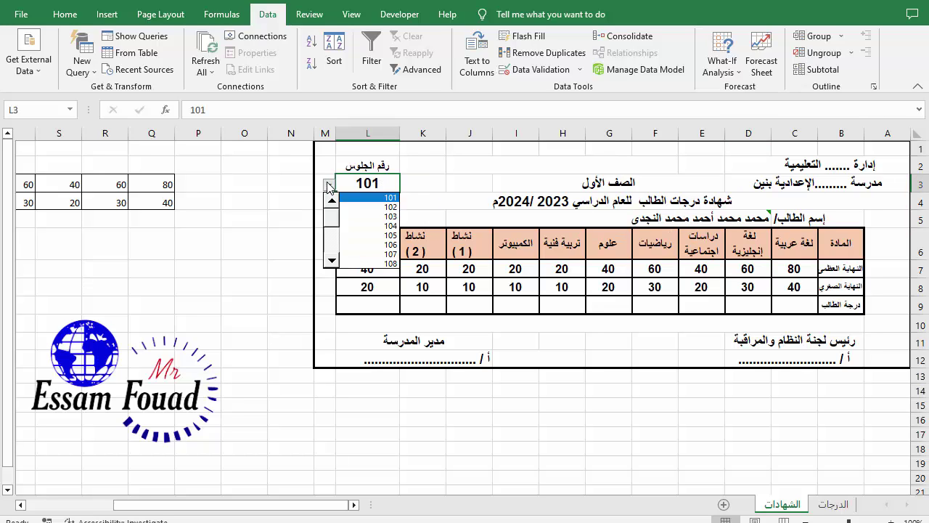
pyautogui.click(389, 235)
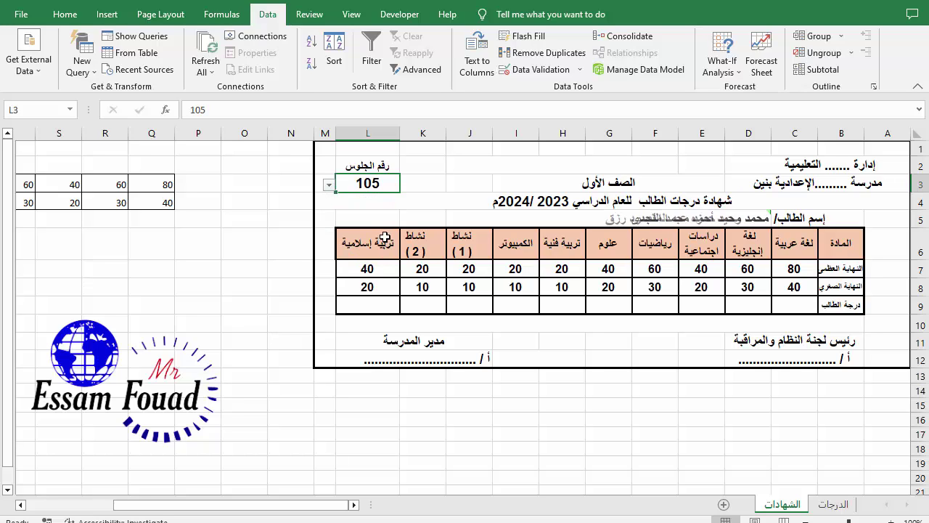
pyautogui.click(331, 186)
pyautogui.press('Down')
pyautogui.press('Down')
pyautogui.press('Down')
pyautogui.press('Return')
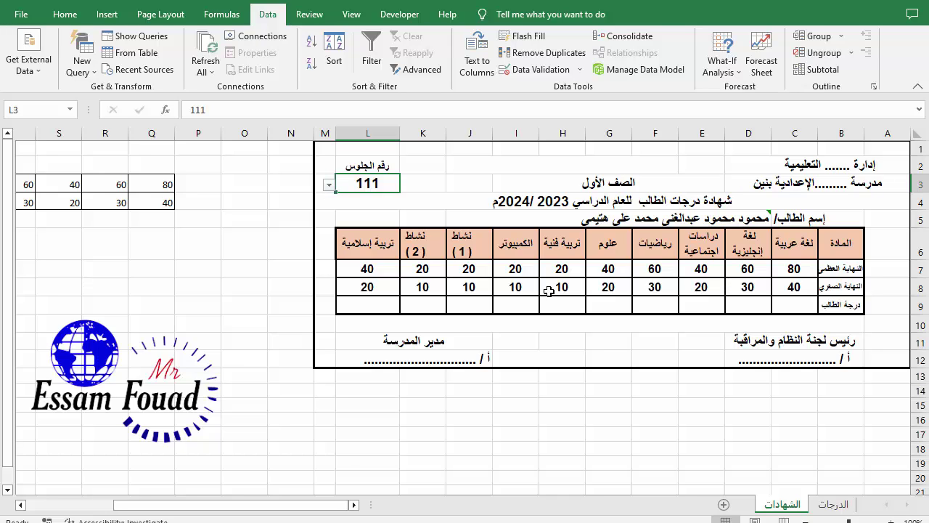
pyautogui.click(839, 506)
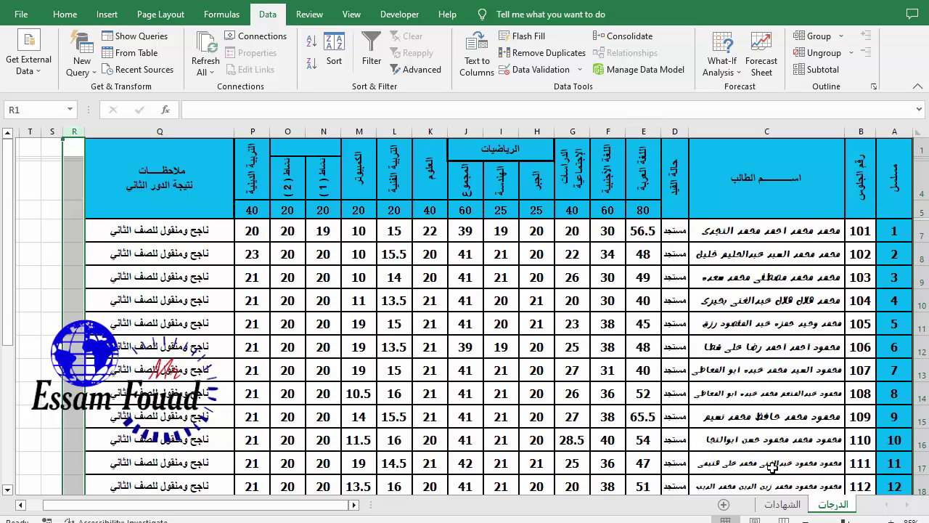
pyautogui.click(783, 504)
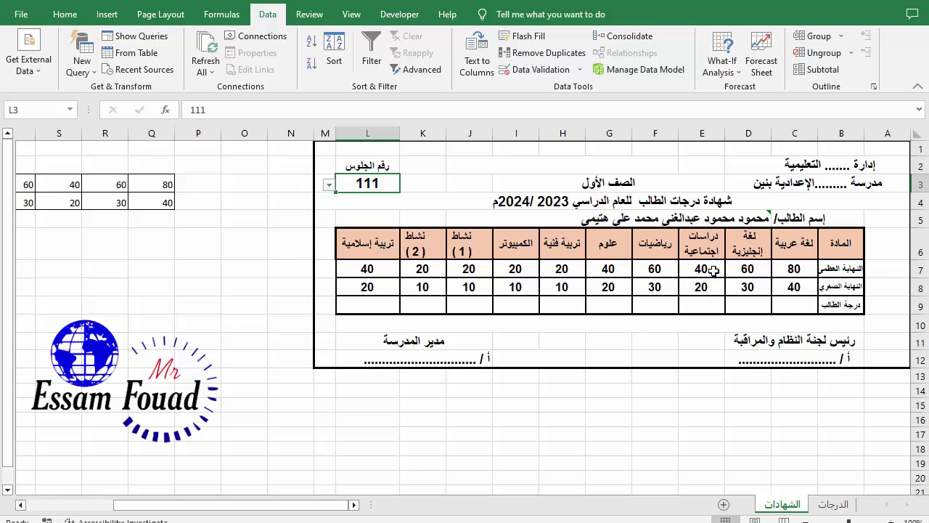
pyautogui.click(789, 303)
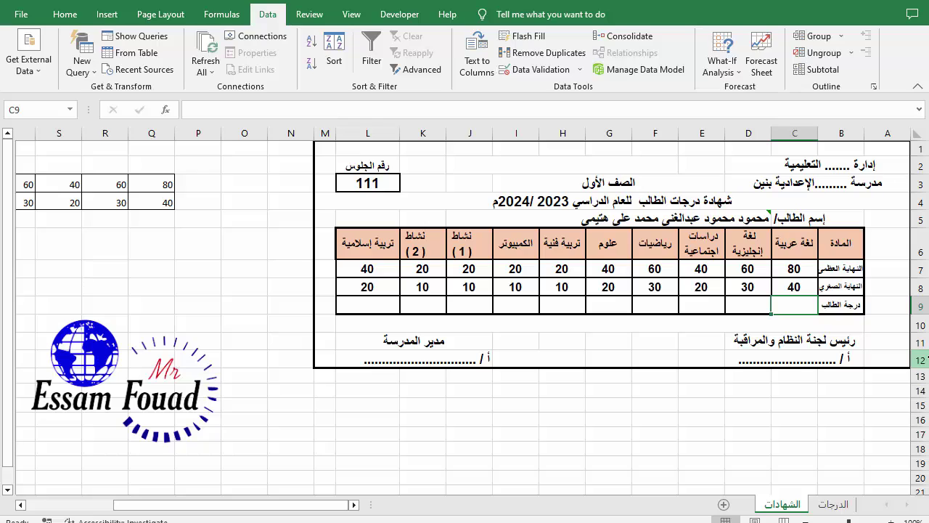
# Cancel the started C9 entry and copy D5's name formula, leaving it intact.
pyautogui.write('=')
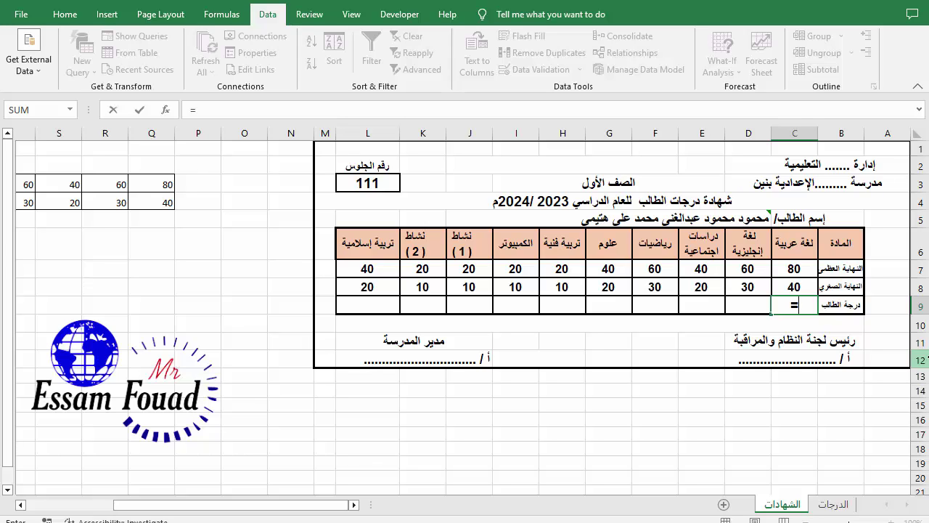
pyautogui.press('BackSpace')
pyautogui.doubleClick(777, 218)
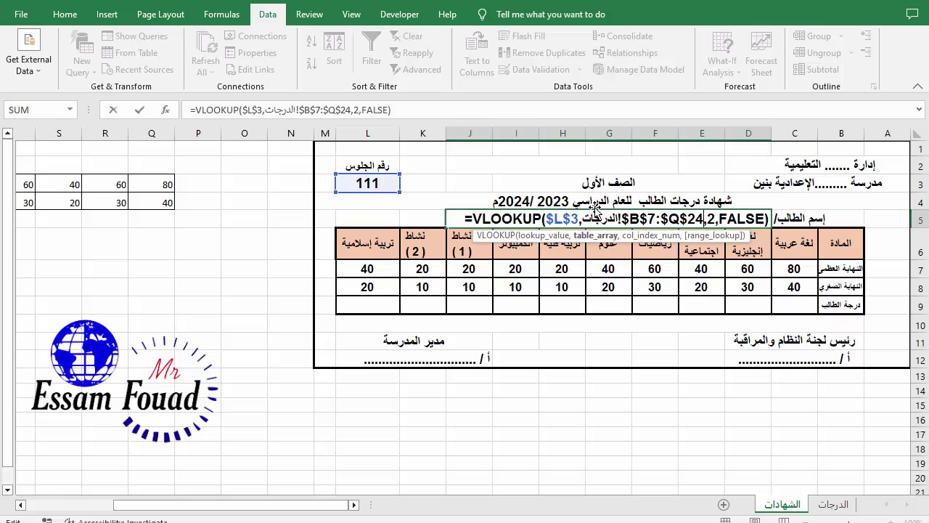
pyautogui.moveTo(586, 218); pyautogui.dragTo(774, 227)
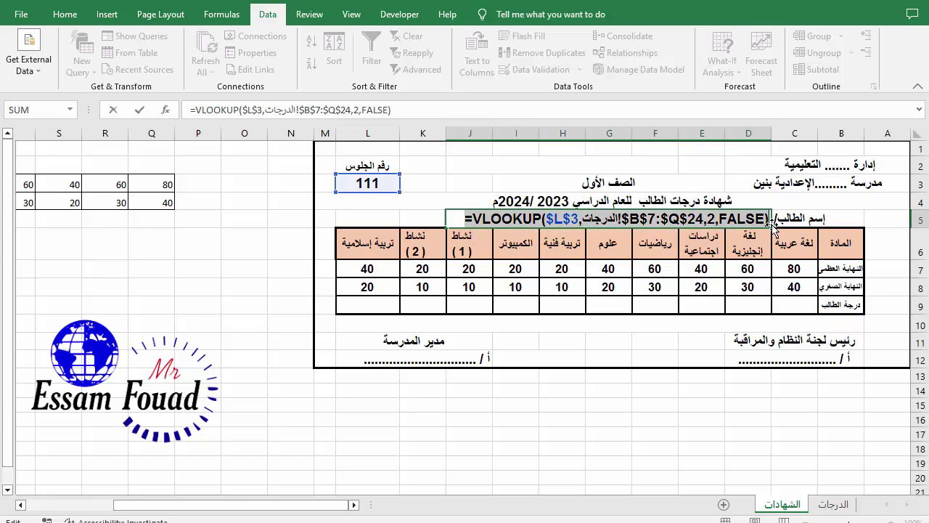
pyautogui.write('=')
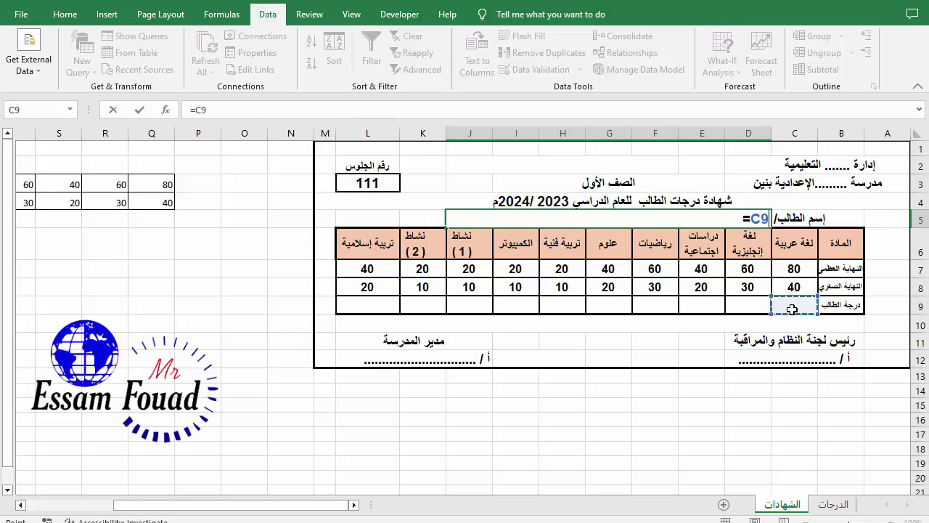
pyautogui.click(790, 314)
pyautogui.hotkey('ctrl', 'z')
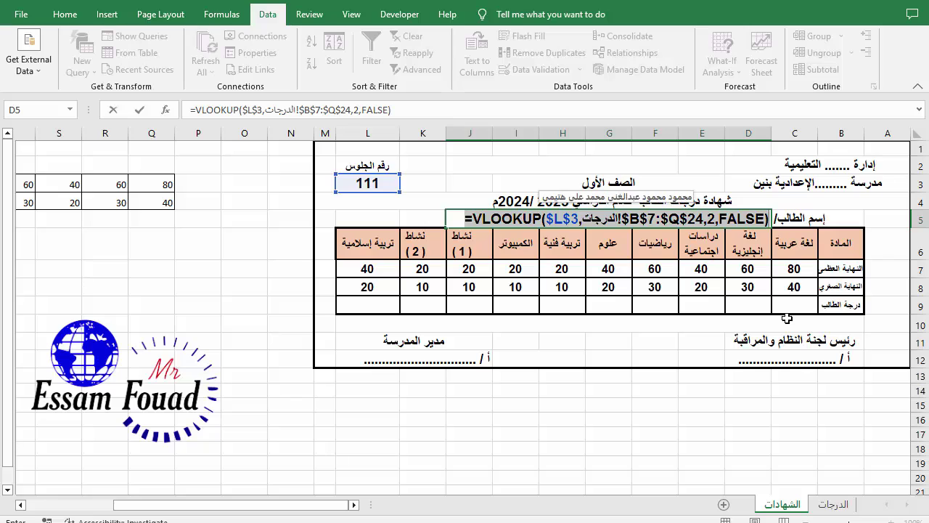
pyautogui.press('Return')
# Paste the lookup into C9 and change its column number to 4, showing 47.
pyautogui.click(795, 308)
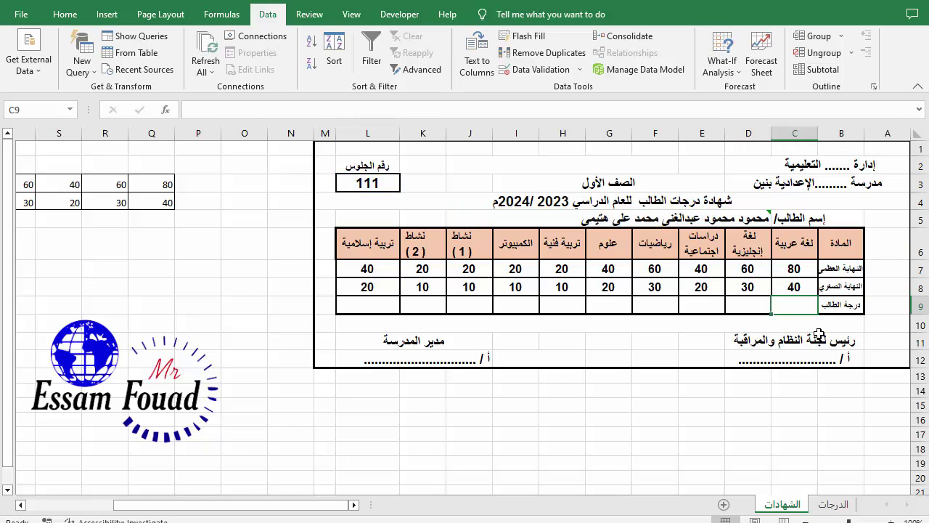
pyautogui.hotkey('ctrl', 'v')
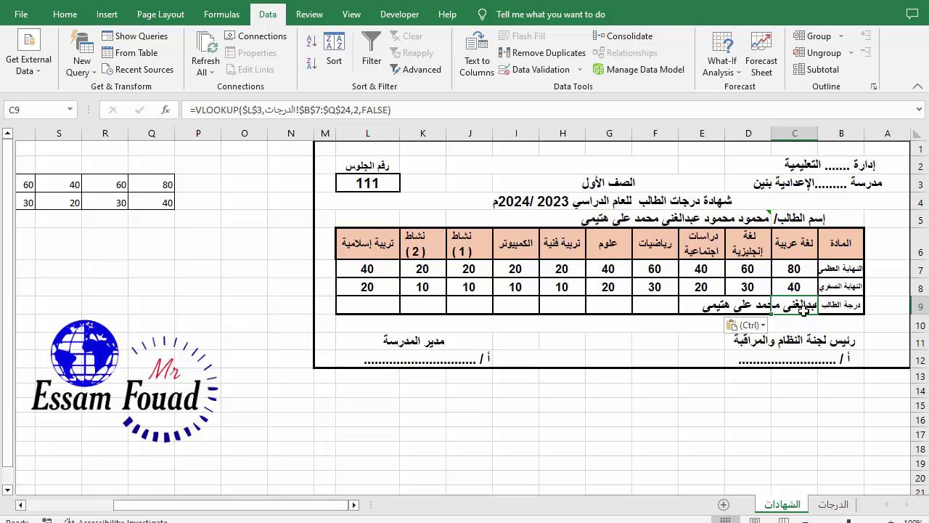
pyautogui.press('Escape')
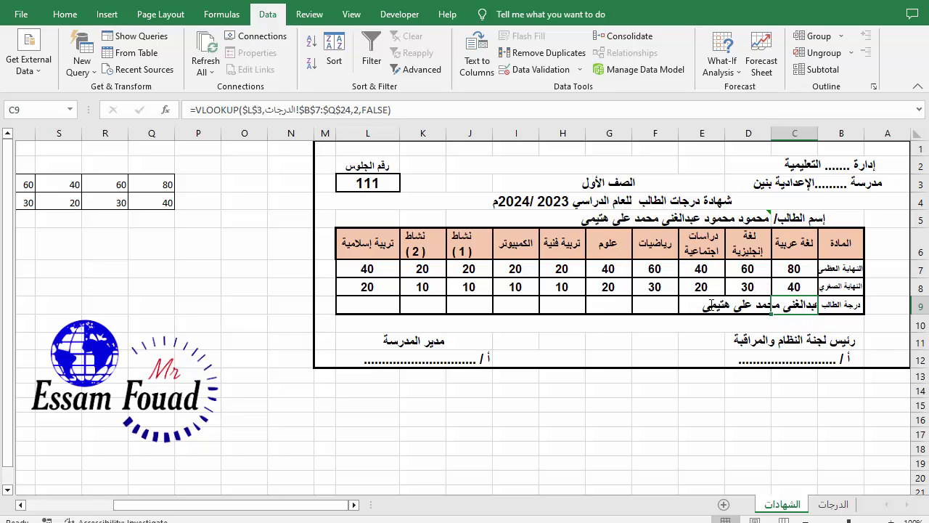
pyautogui.doubleClick(813, 305)
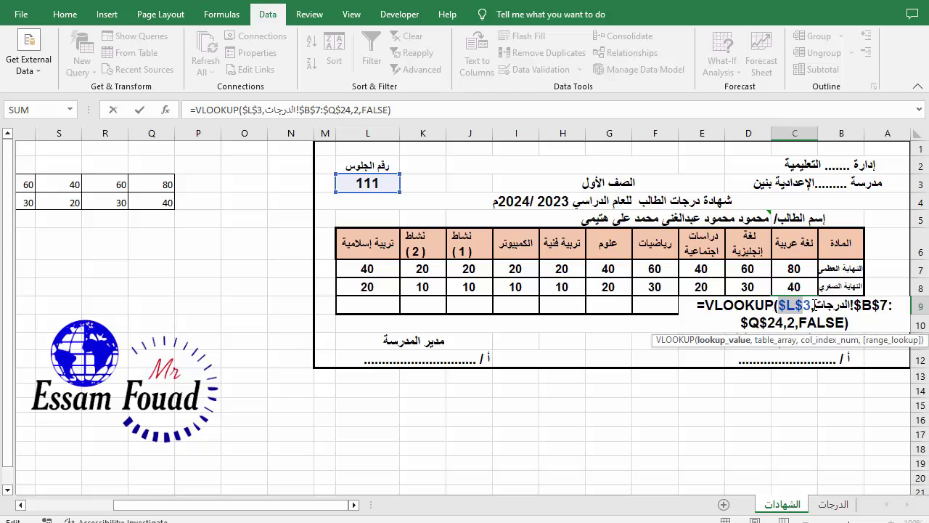
pyautogui.moveTo(812, 305)
pyautogui.mouseDown()
pyautogui.moveTo(766, 325)
pyautogui.moveTo(788, 323)
pyautogui.mouseUp()
pyautogui.click(790, 322)
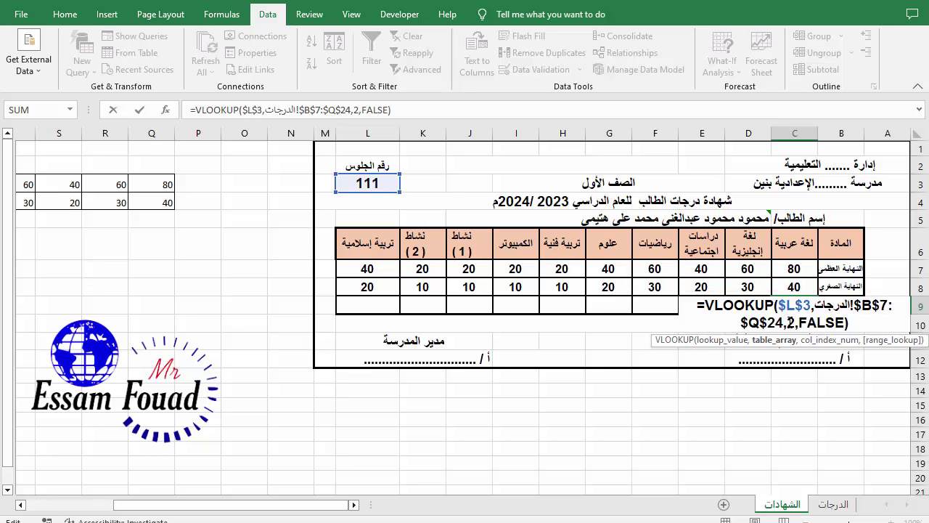
pyautogui.doubleClick(790, 322)
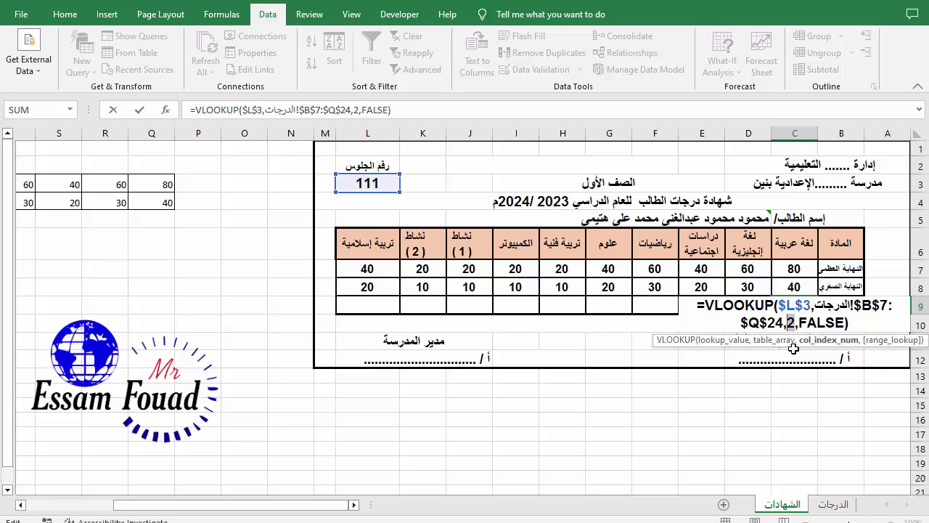
pyautogui.write('4')
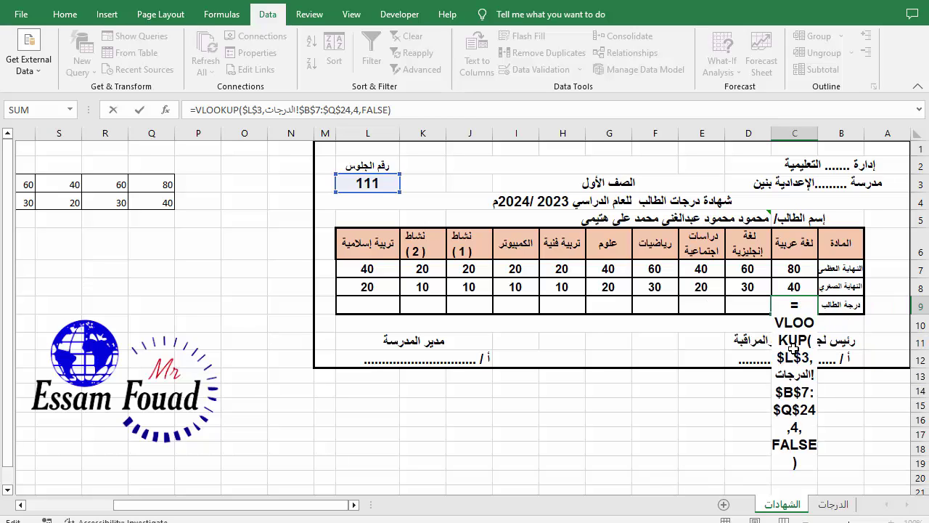
pyautogui.press('Return')
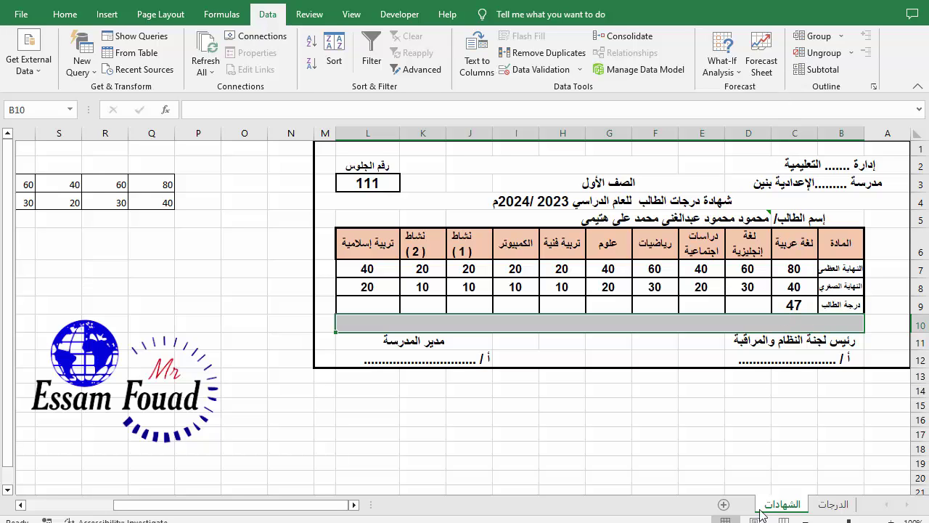
pyautogui.click(834, 504)
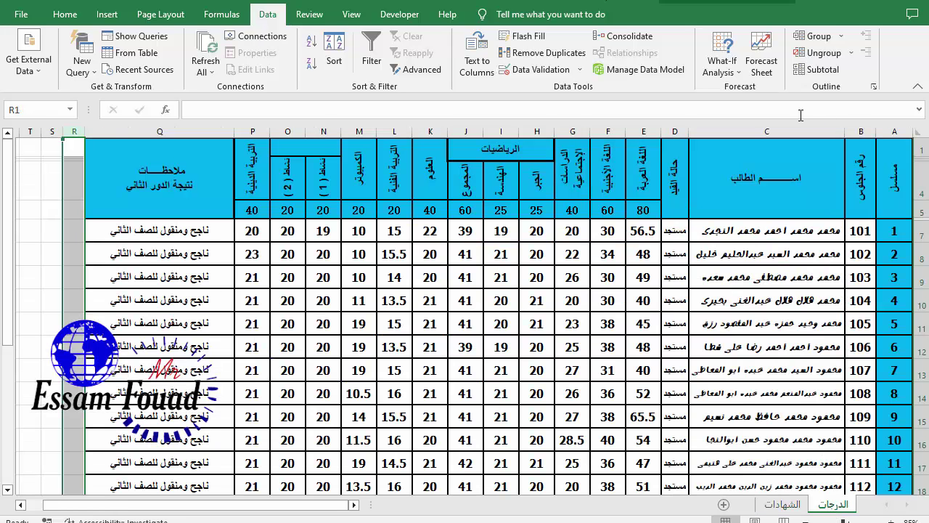
pyautogui.click(862, 131)
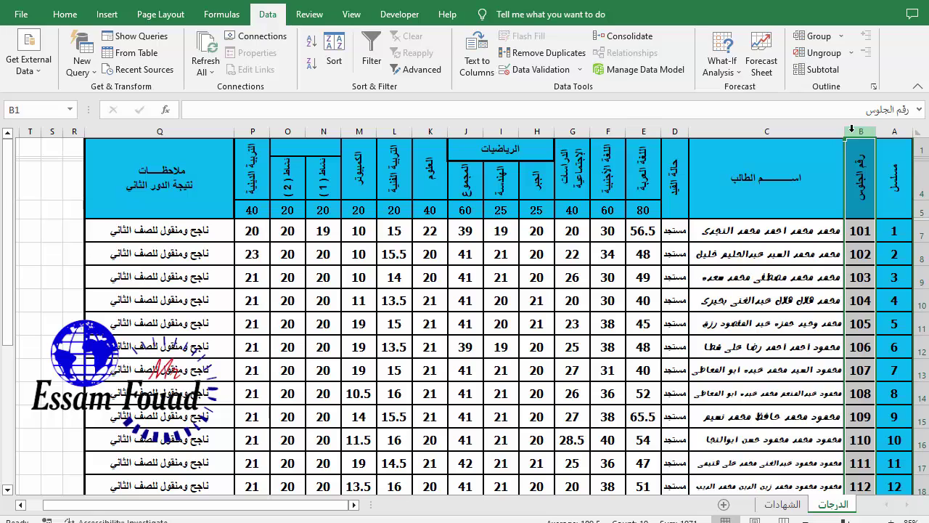
pyautogui.click(801, 128)
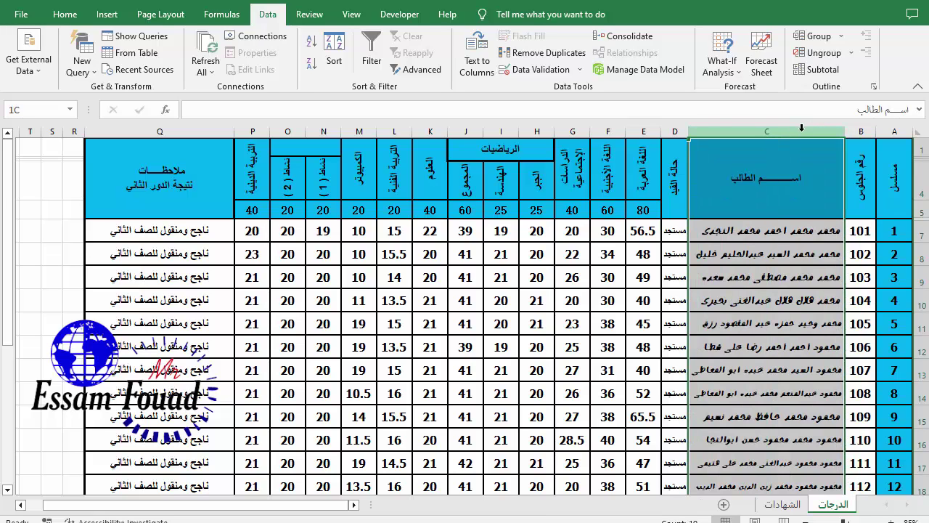
pyautogui.click(675, 131)
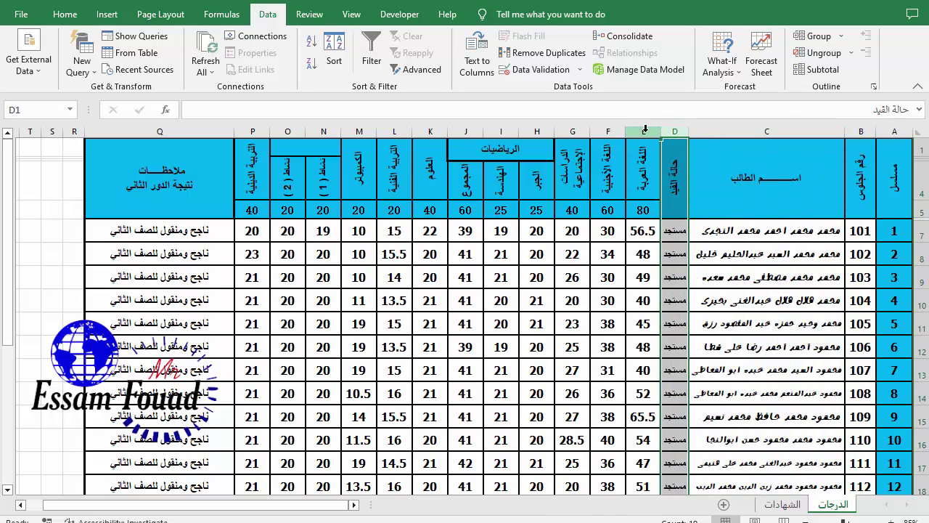
pyautogui.click(645, 129)
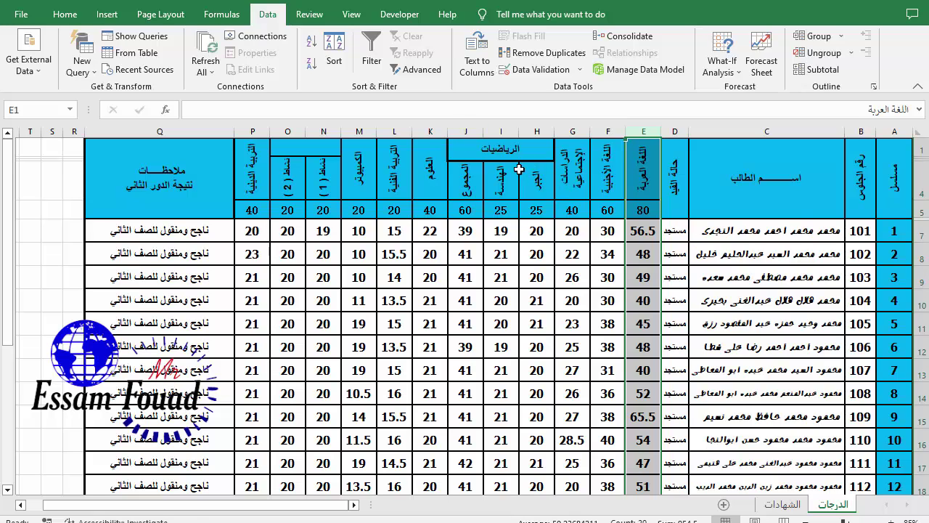
pyautogui.click(465, 131)
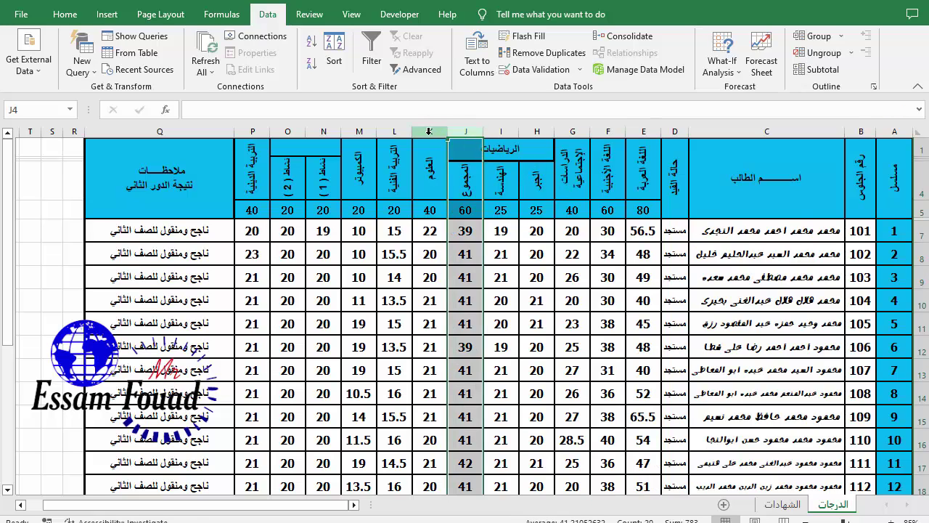
pyautogui.click(429, 132)
pyautogui.click(391, 131)
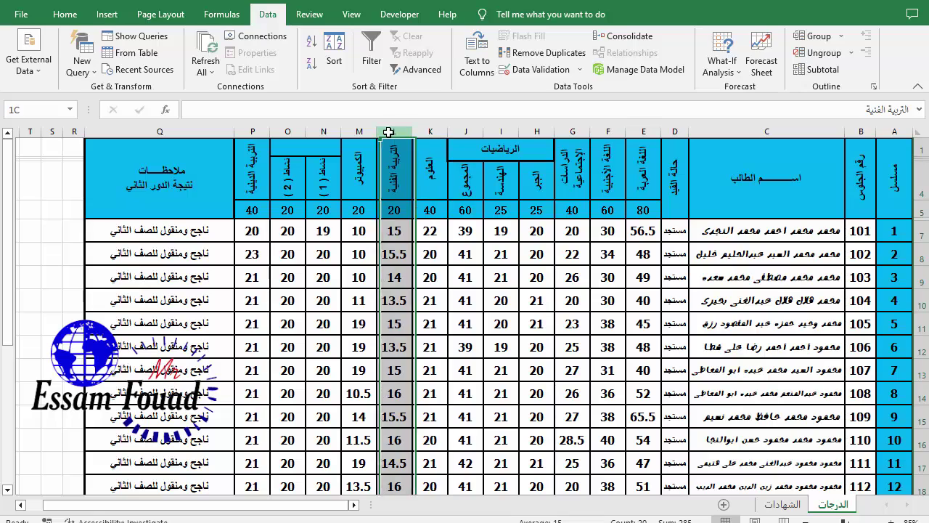
pyautogui.click(359, 131)
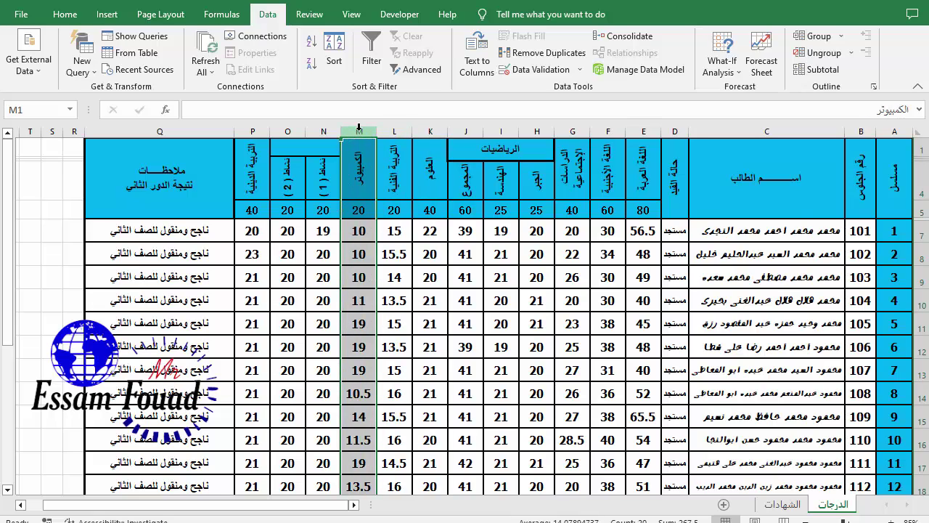
pyautogui.click(325, 130)
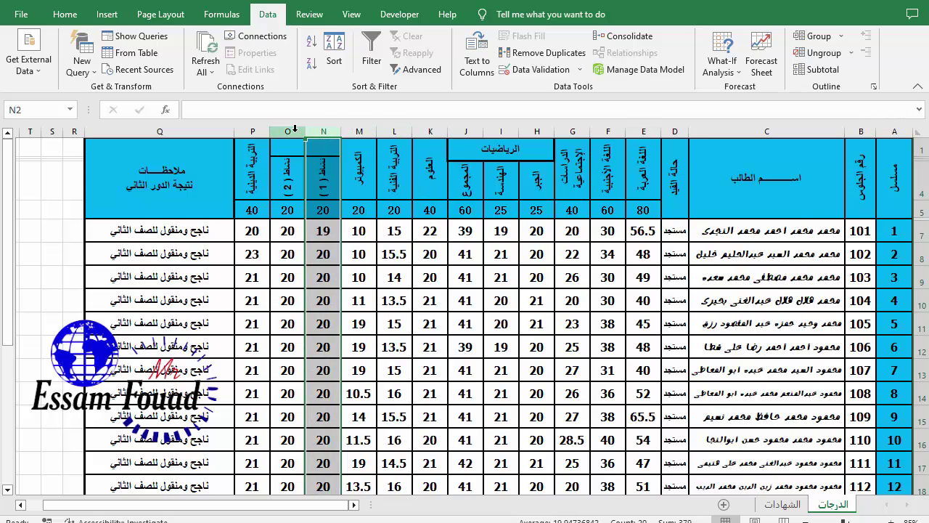
pyautogui.click(290, 131)
pyautogui.click(252, 131)
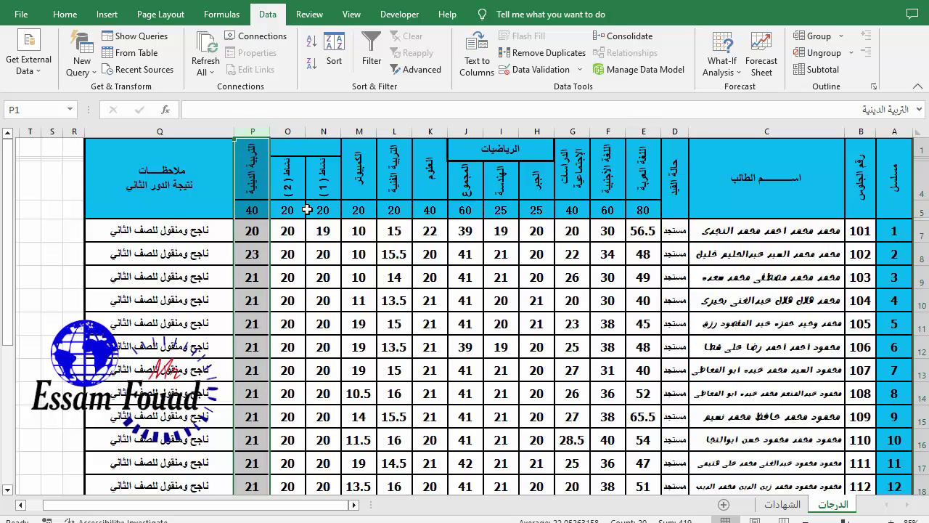
pyautogui.click(161, 133)
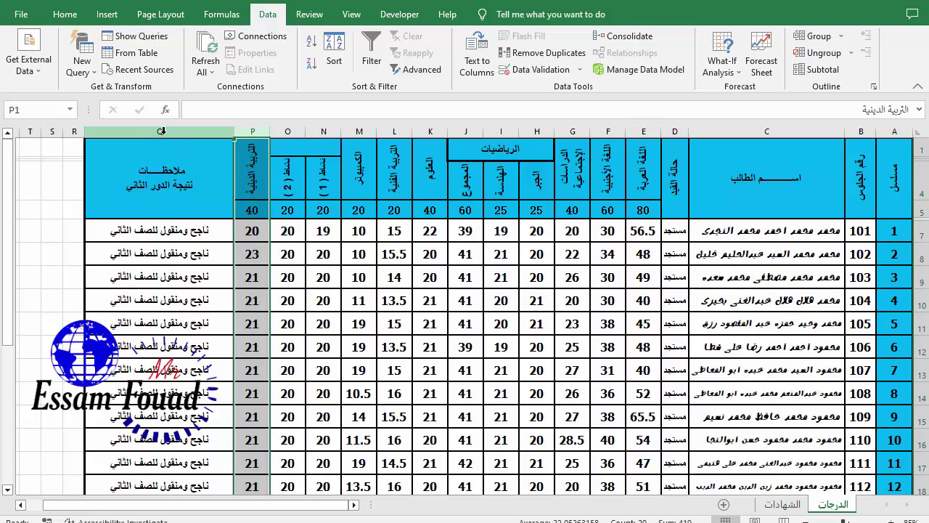
pyautogui.click(161, 131)
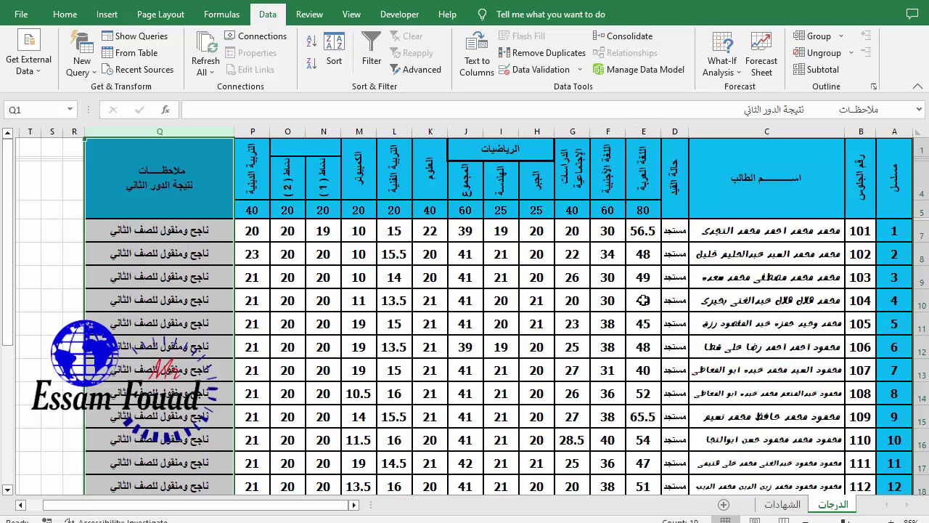
pyautogui.click(784, 504)
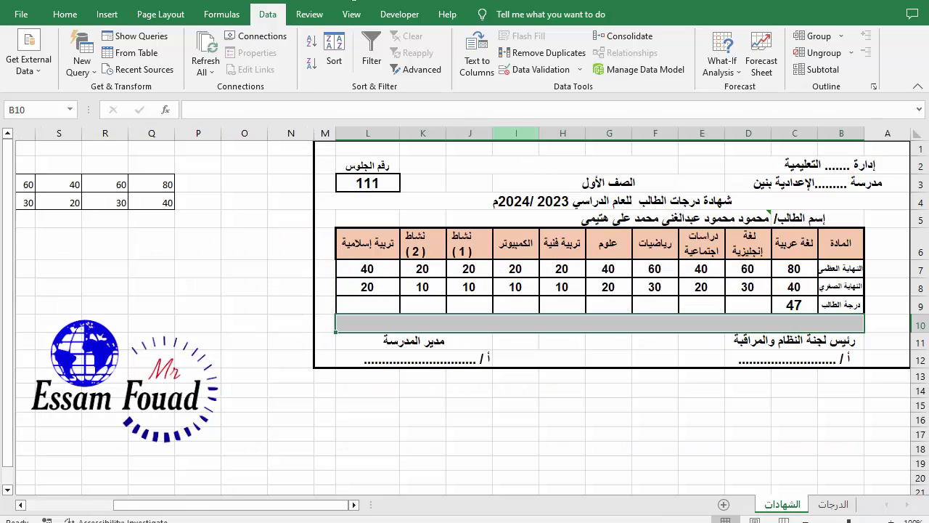
# Fill C9's lookup formula leftward across row 9 through L9, all showing 47.
pyautogui.click(794, 305)
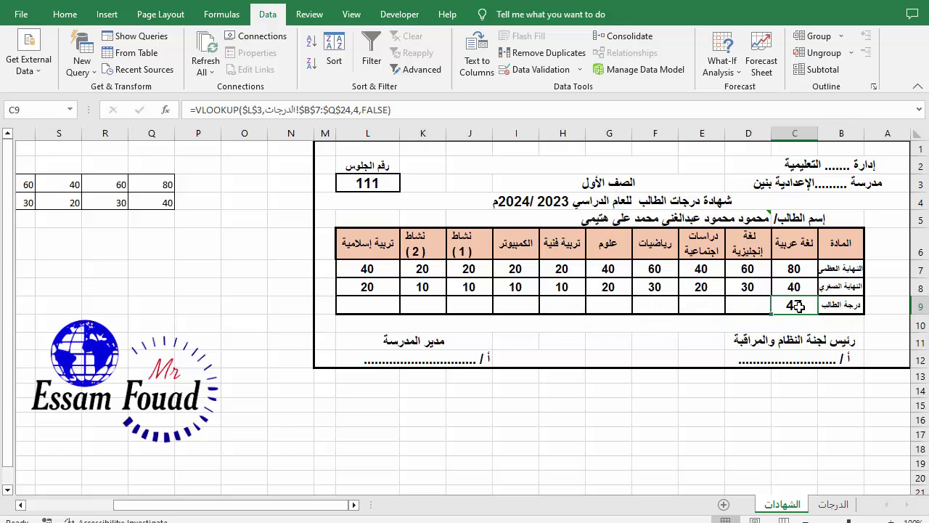
pyautogui.press('F2')
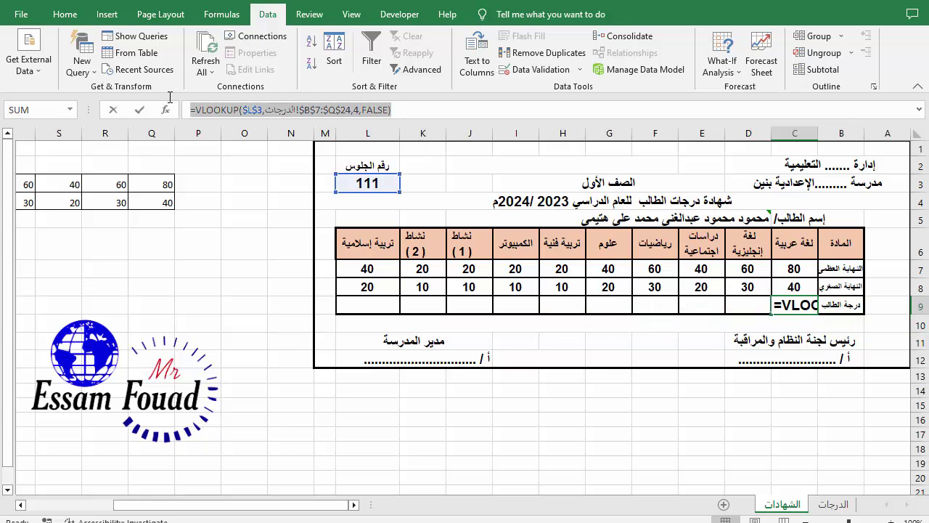
pyautogui.press('F2')
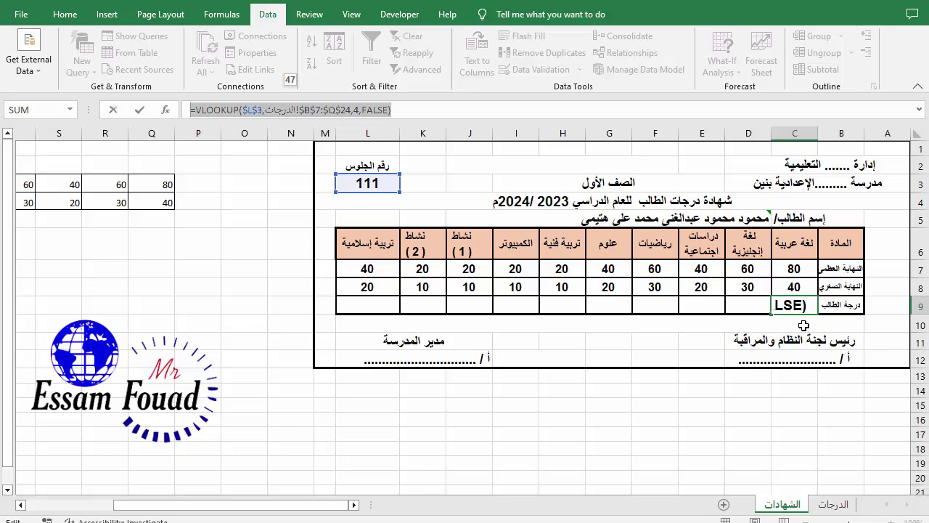
pyautogui.press('Return')
pyautogui.click(794, 305)
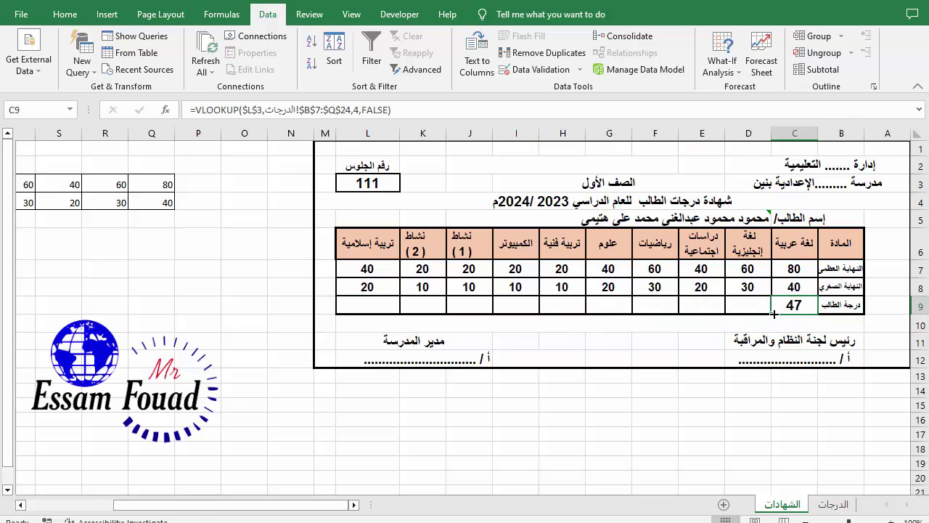
pyautogui.moveTo(771, 314); pyautogui.dragTo(361, 314)
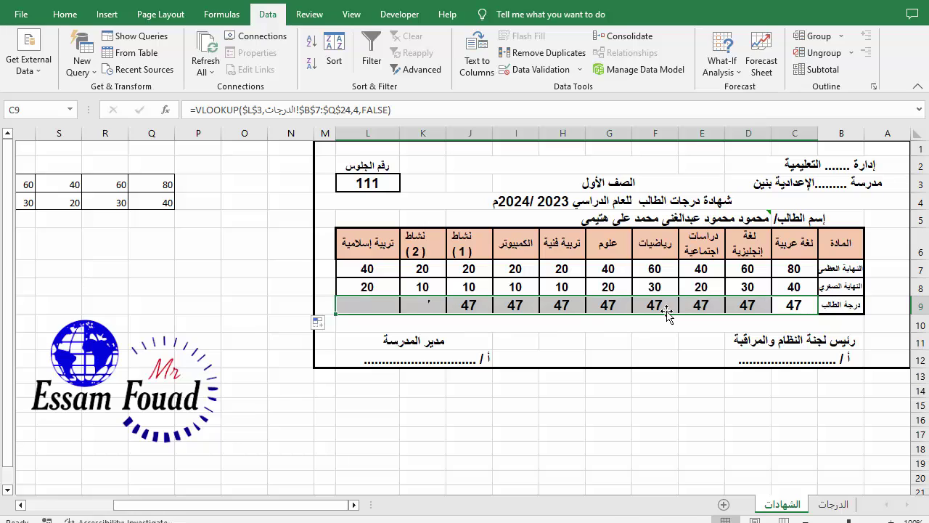
pyautogui.click(793, 302)
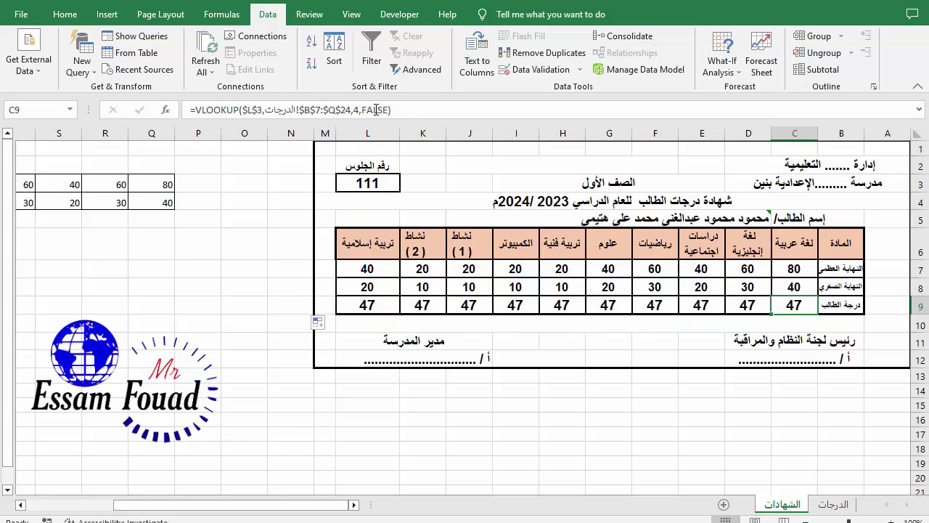
pyautogui.click(749, 304)
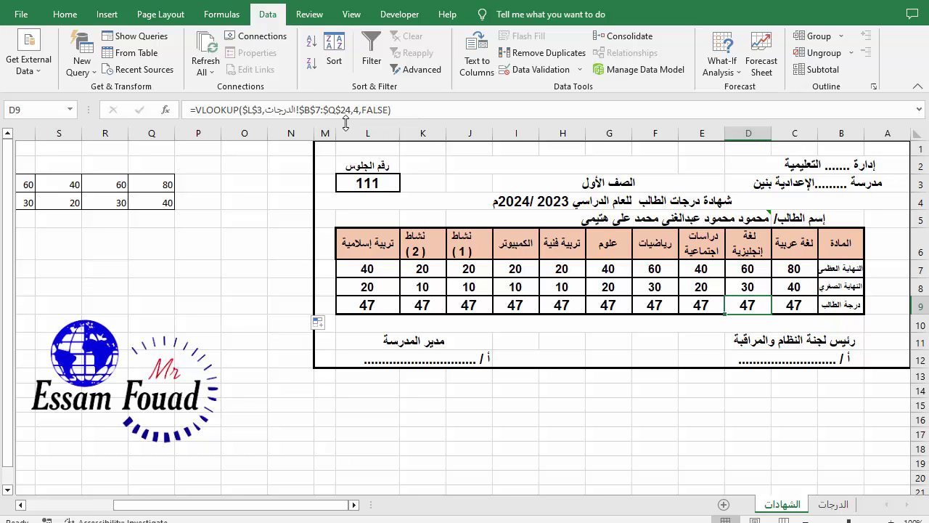
# Change the D9 and E9 lookups to columns 5 and 6 (English 36, social studies 25).
pyautogui.doubleClick(747, 305)
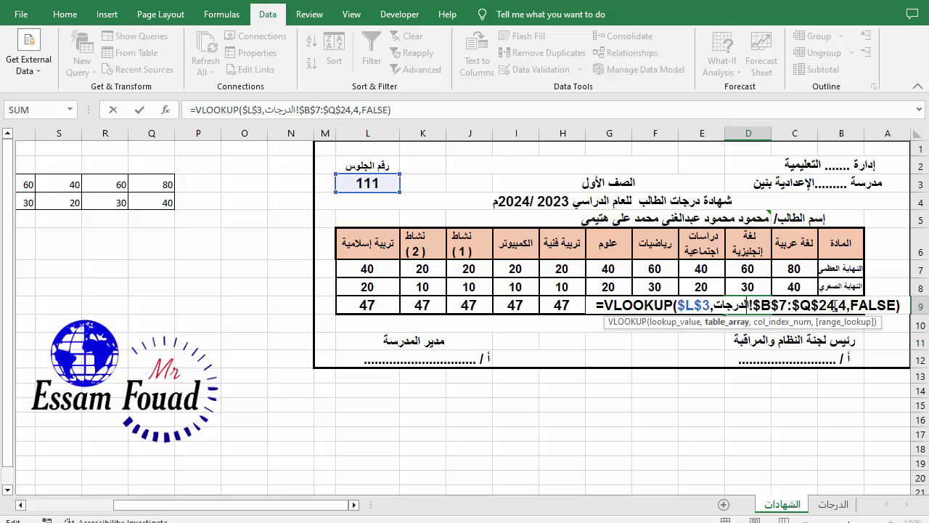
pyautogui.moveTo(848, 304); pyautogui.dragTo(841, 304)
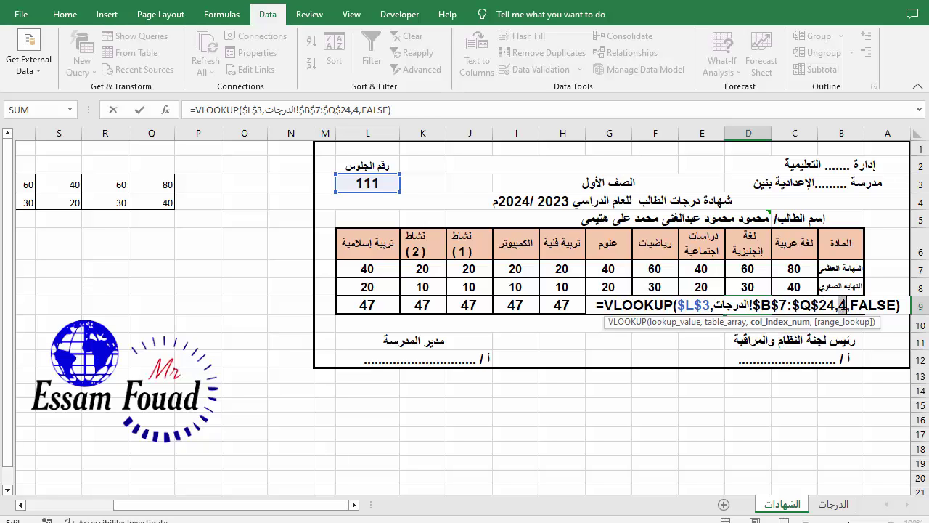
pyautogui.write('5')
pyautogui.press('Return')
pyautogui.doubleClick(710, 308)
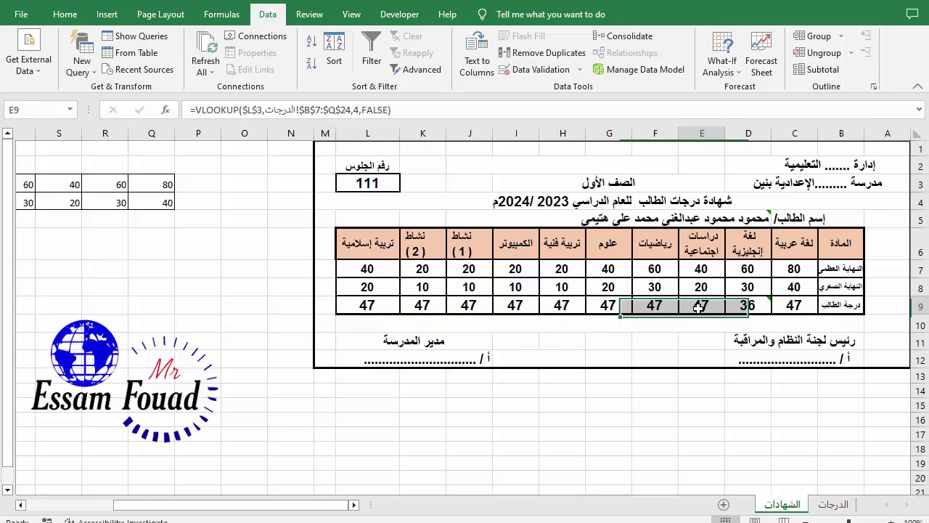
pyautogui.click(791, 306)
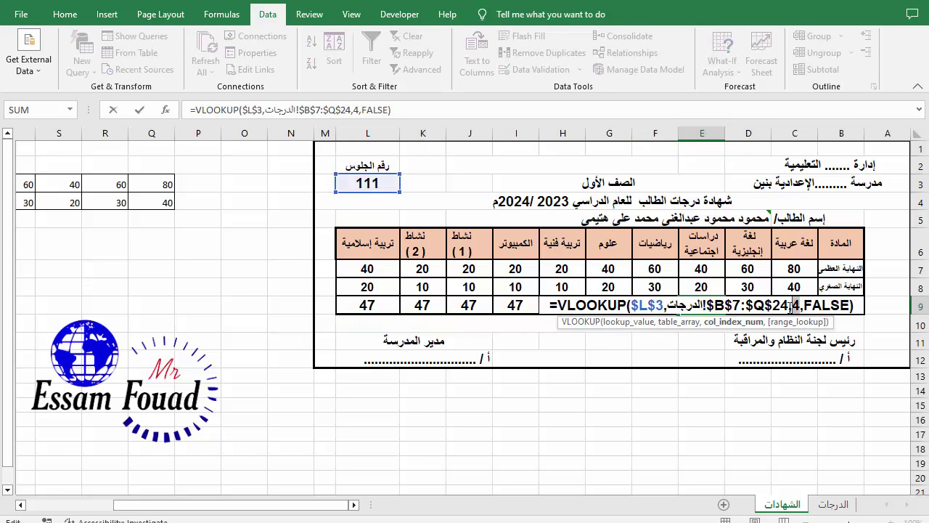
pyautogui.write('6')
pyautogui.press('Return')
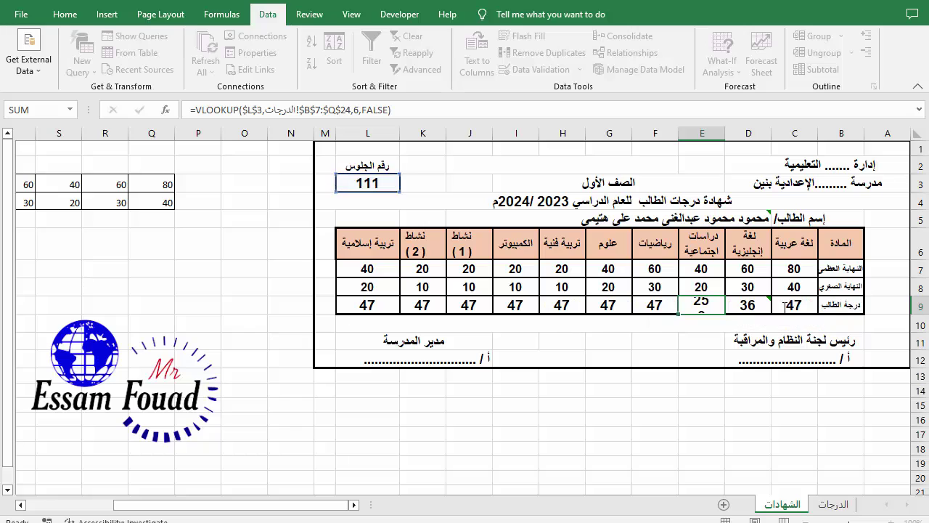
# Change the F9 and G9 lookups to columns 9 and 10 (maths 42, science 21).
pyautogui.doubleClick(663, 306)
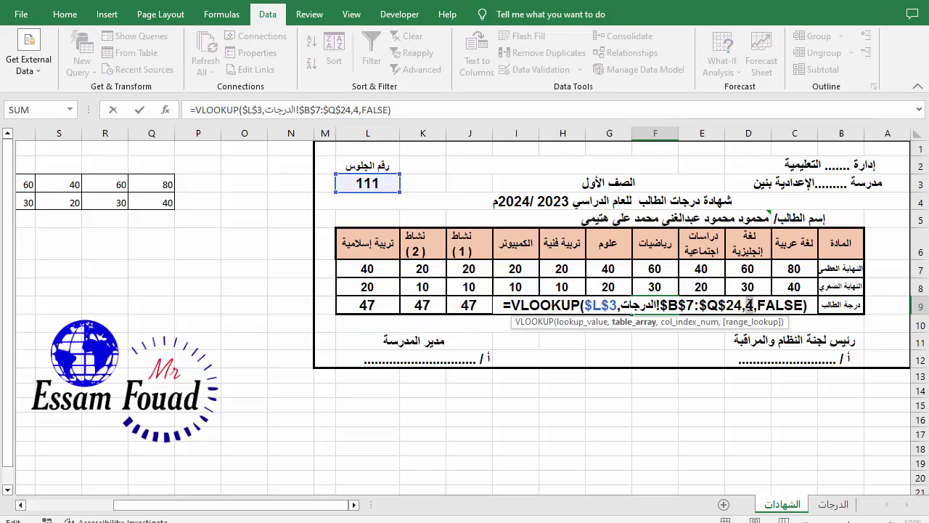
pyautogui.doubleClick(749, 305)
pyautogui.write('9')
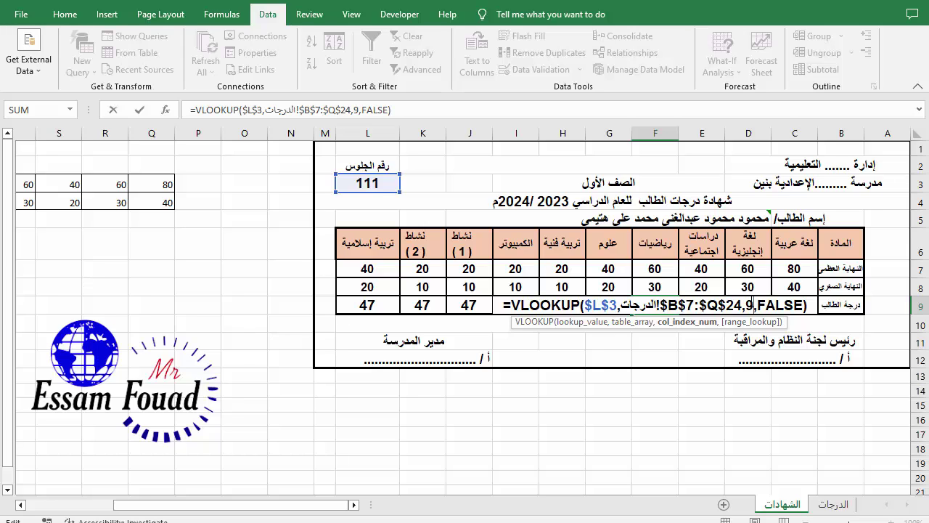
pyautogui.press('Return')
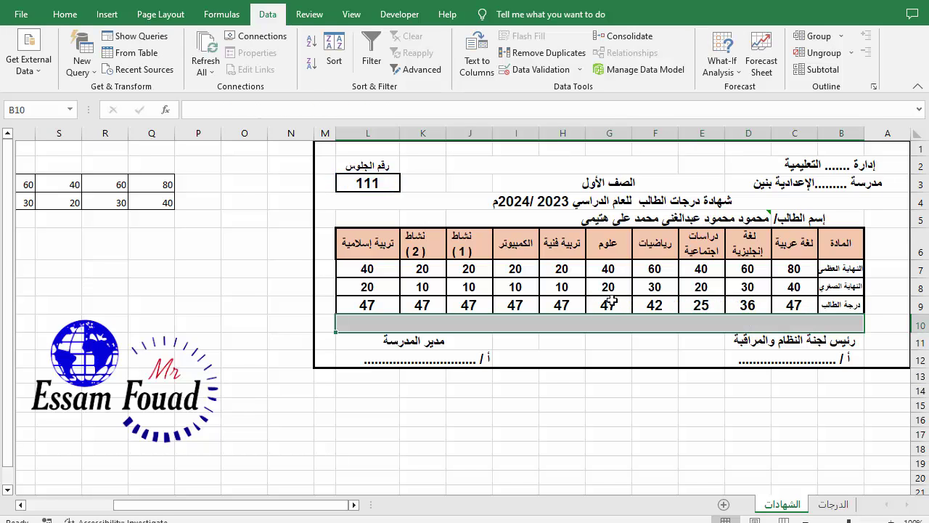
pyautogui.doubleClick(612, 301)
pyautogui.write('10')
pyautogui.press('Return')
# Change the VLOOKUP column number to 11 in H9 (art) and 12 in I9 (computer).
pyautogui.doubleClick(561, 305)
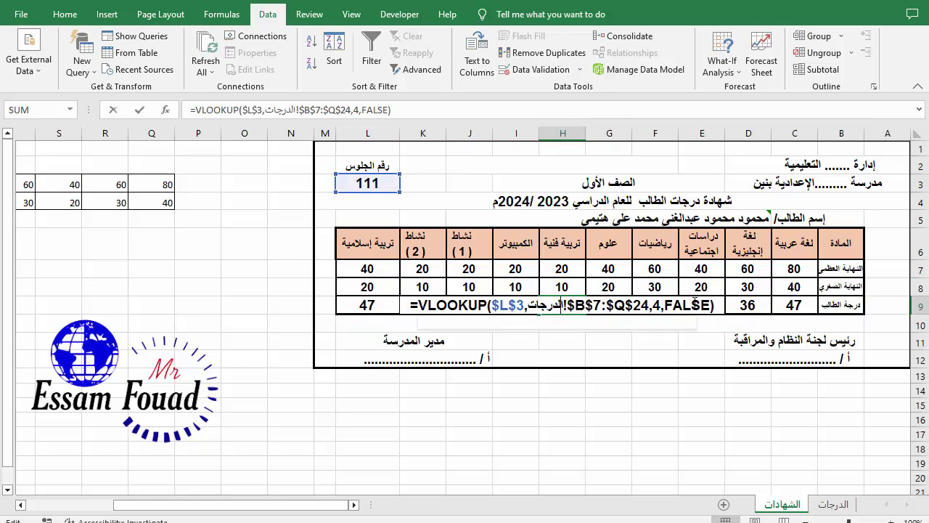
pyautogui.doubleClick(661, 305)
pyautogui.write('11')
pyautogui.press('Return')
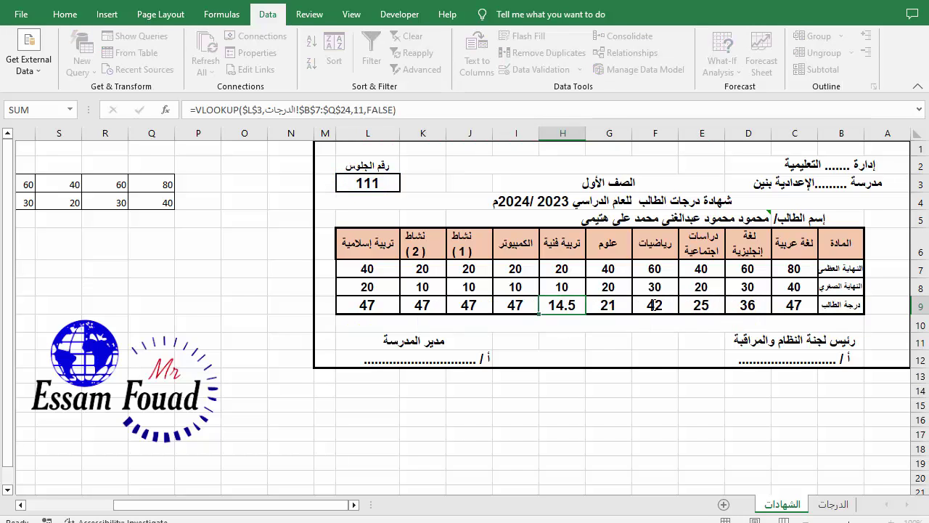
pyautogui.click(511, 310)
pyautogui.doubleClick(512, 310)
pyautogui.click(615, 308)
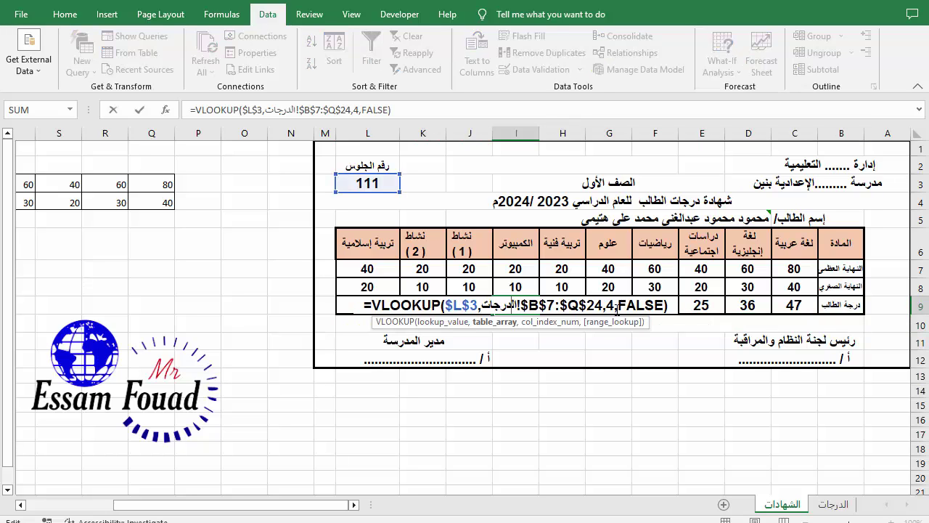
pyautogui.write('12')
pyautogui.press('Return')
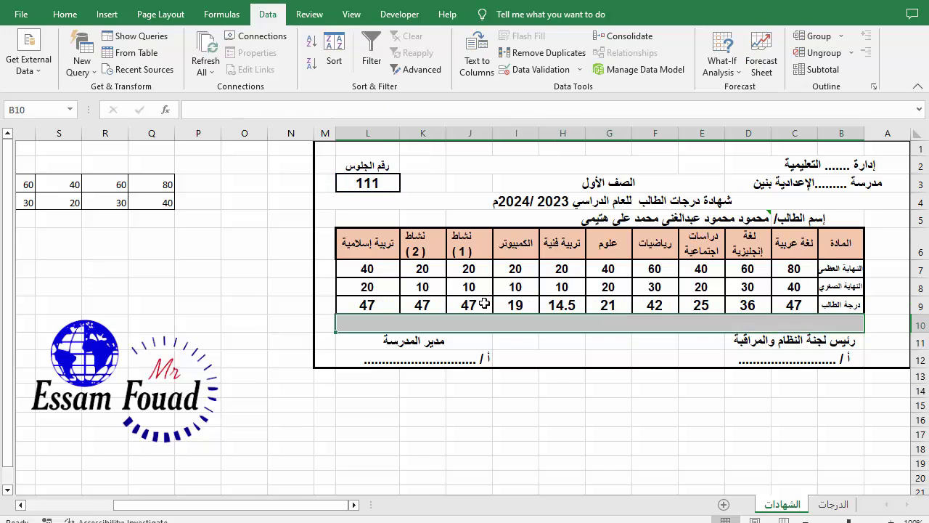
# Change J9's activity VLOOKUP column number to 13.
pyautogui.click(484, 304)
pyautogui.doubleClick(484, 303)
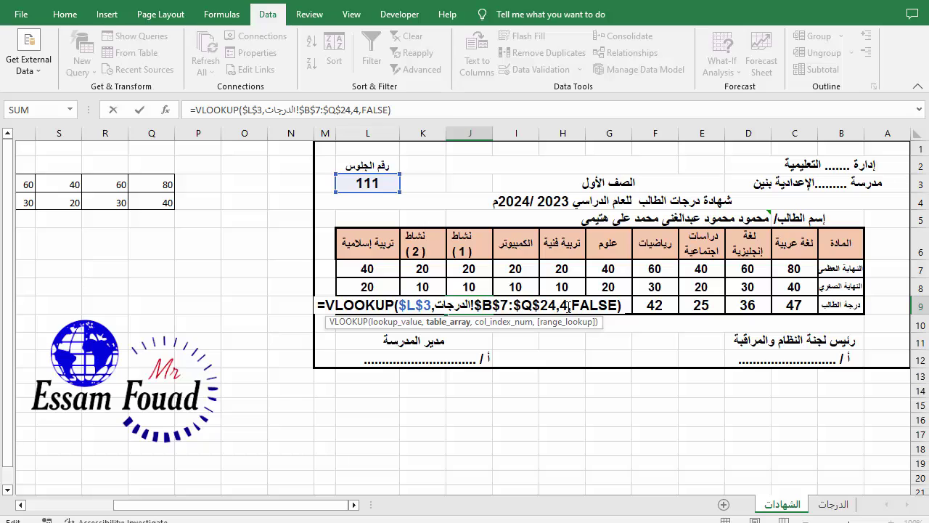
pyautogui.click(562, 306)
pyautogui.write('1')
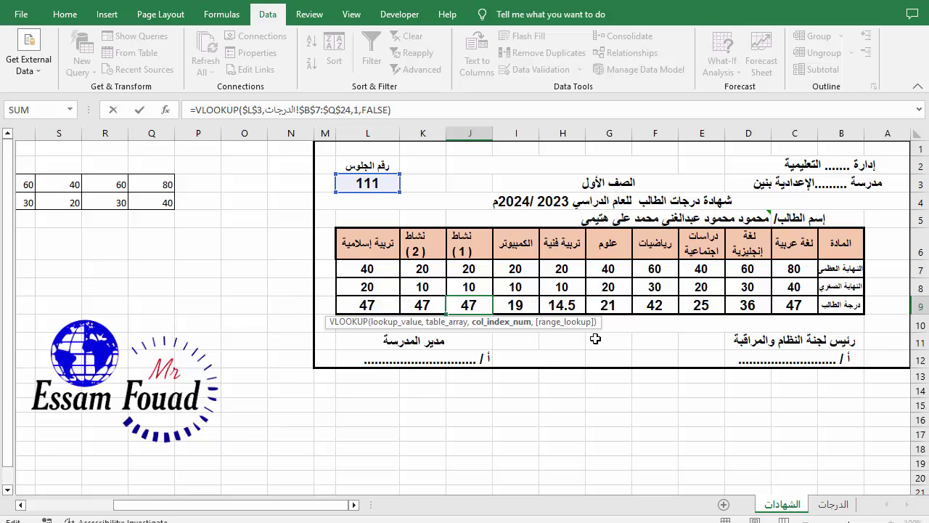
pyautogui.press('Delete')
pyautogui.write('13')
pyautogui.press('Return')
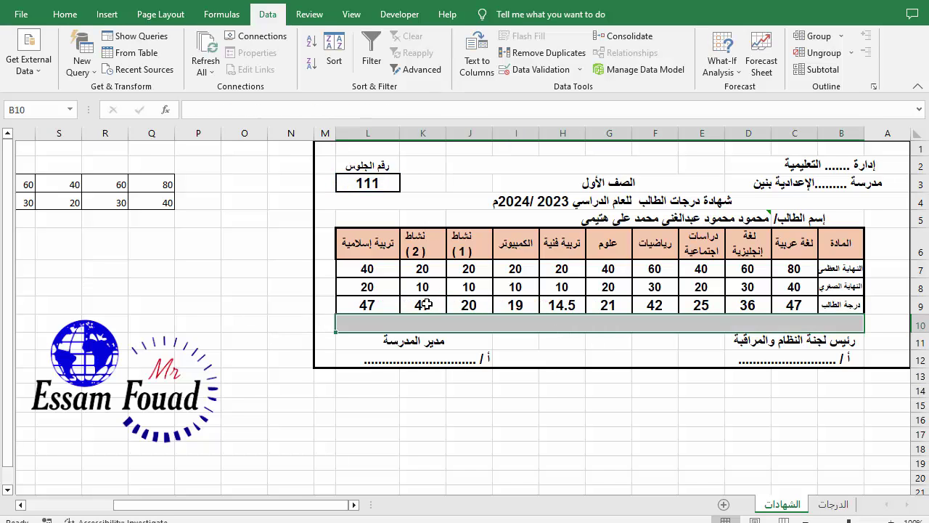
# Set the column number to 14 in K9 and 15 in L9 (Islamic education).
pyautogui.click(428, 302)
pyautogui.doubleClick(427, 303)
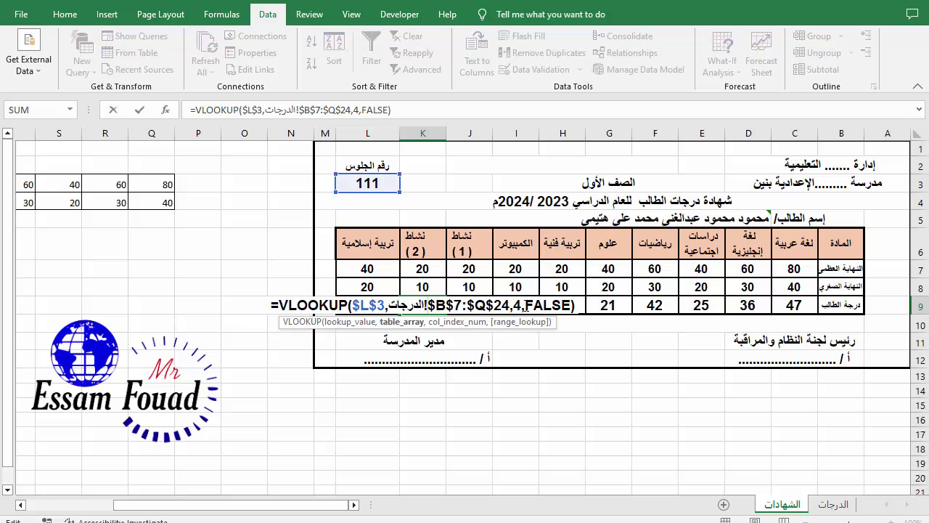
pyautogui.click(515, 305)
pyautogui.write('1')
pyautogui.press('Return')
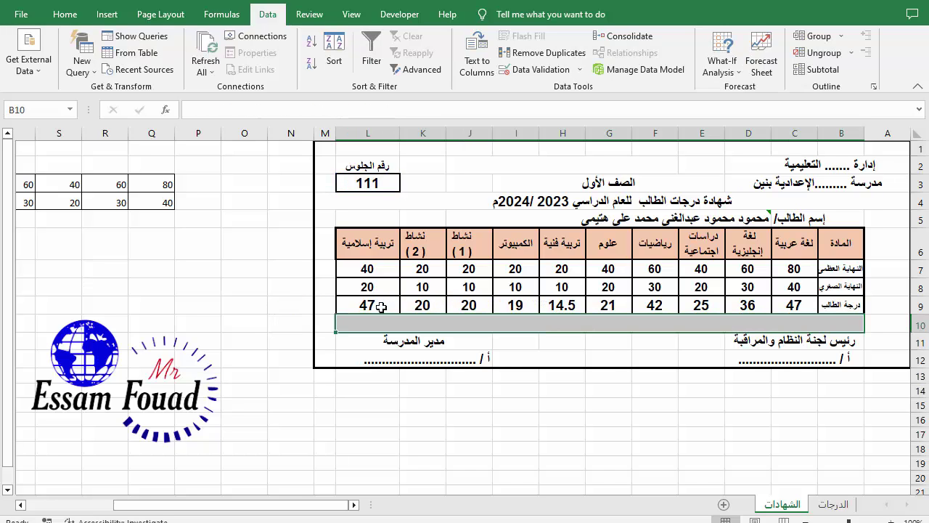
pyautogui.click(381, 307)
pyautogui.doubleClick(381, 307)
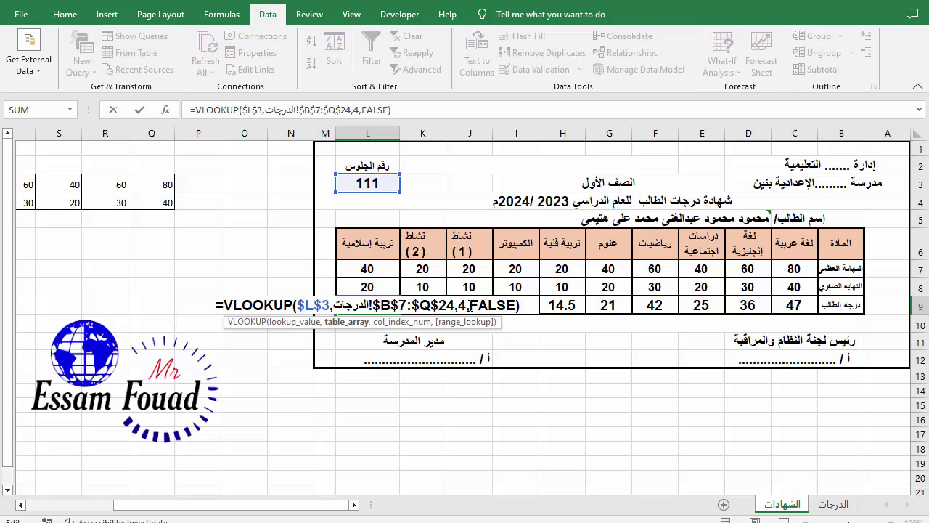
pyautogui.doubleClick(462, 306)
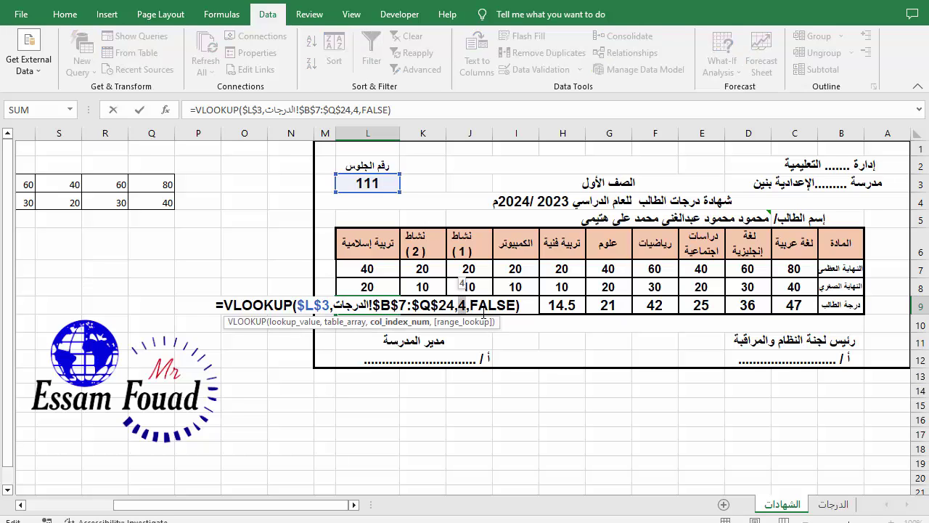
pyautogui.write('15')
pyautogui.press('Return')
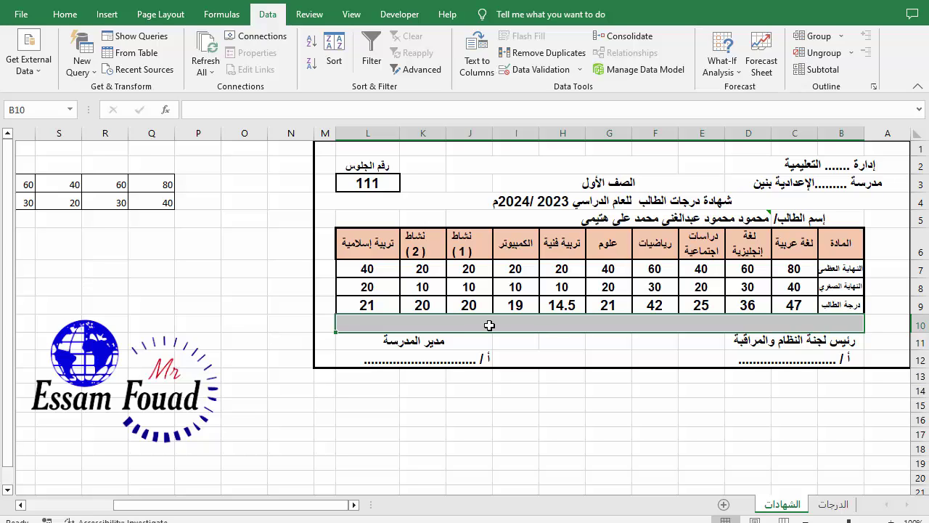
# Begin =VLOOKUP($L$3, in B10, using the absolute seat-number cell as the lookup value.
pyautogui.write('=')
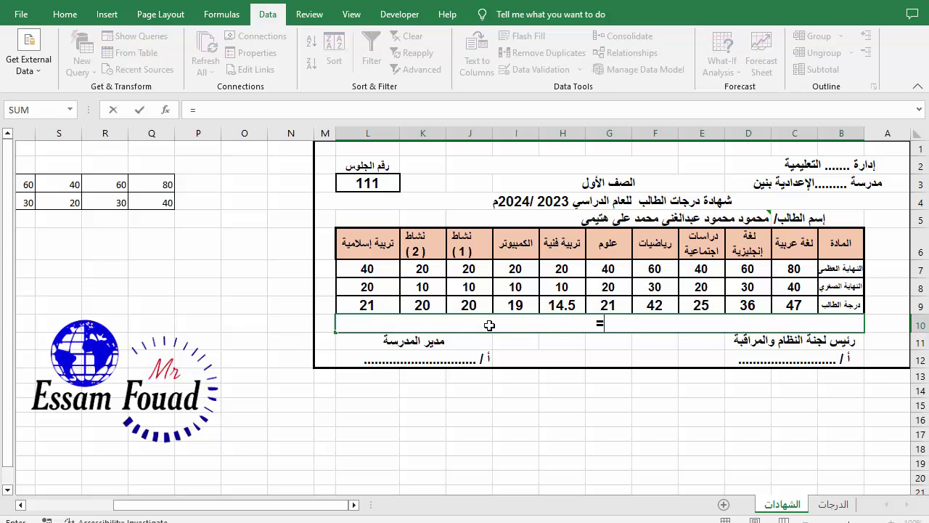
pyautogui.write('vl')
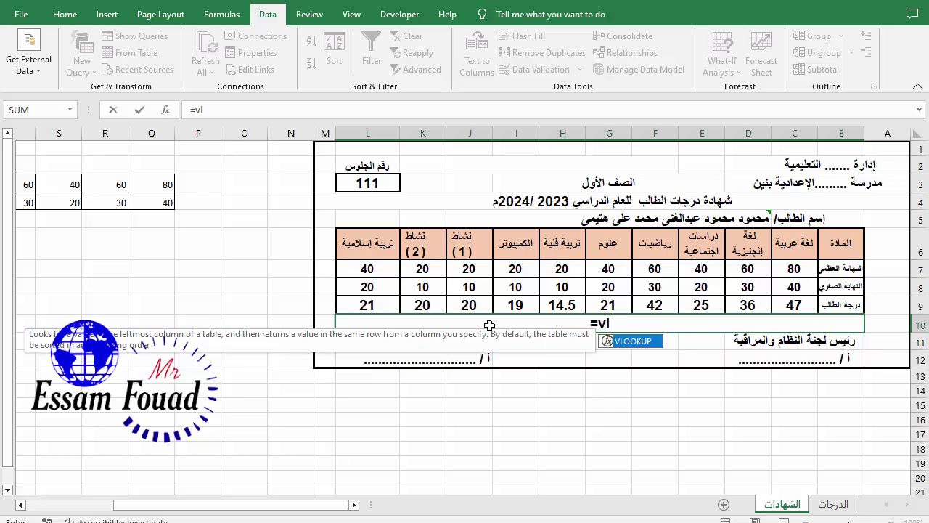
pyautogui.write('oo')
pyautogui.press('Tab')
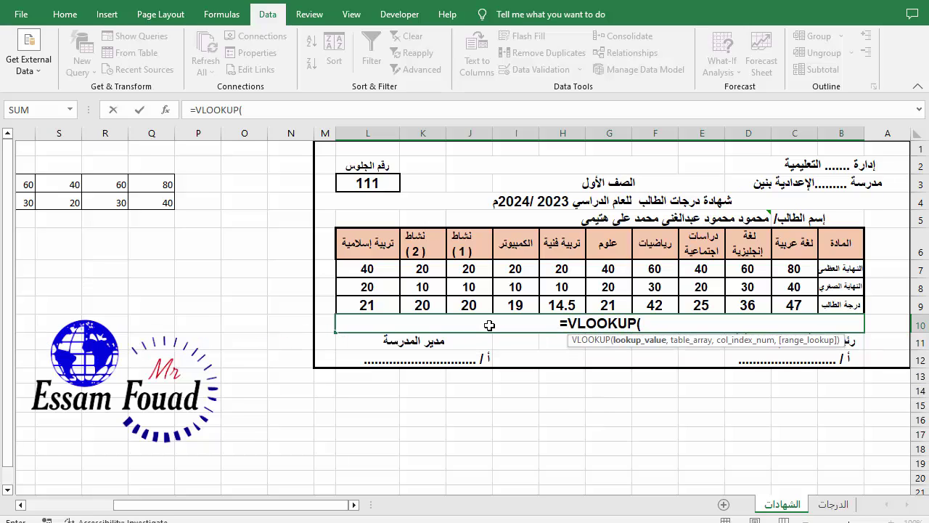
pyautogui.click(384, 185)
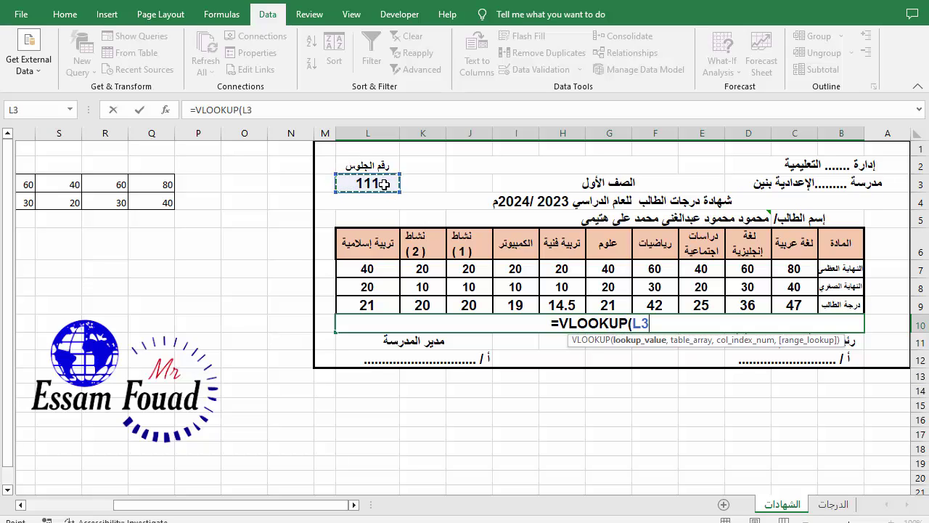
pyautogui.press('F4')
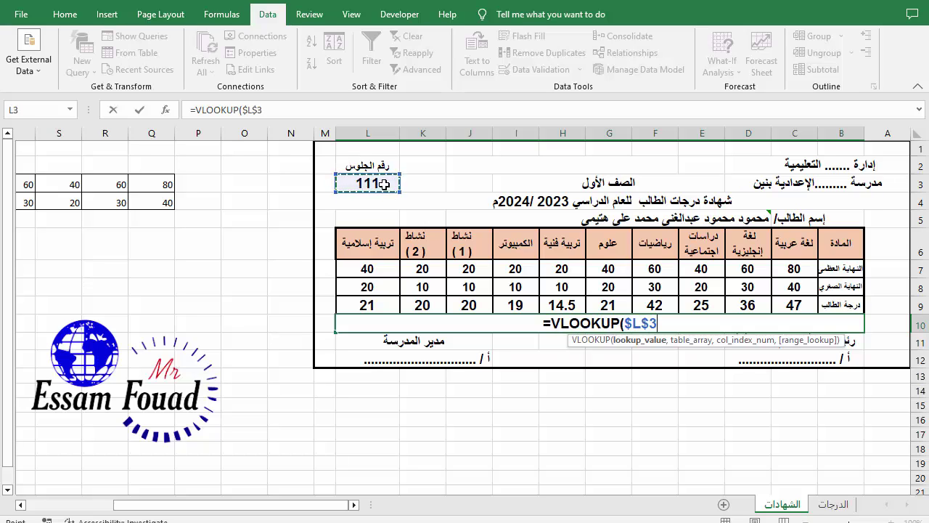
pyautogui.write(',')
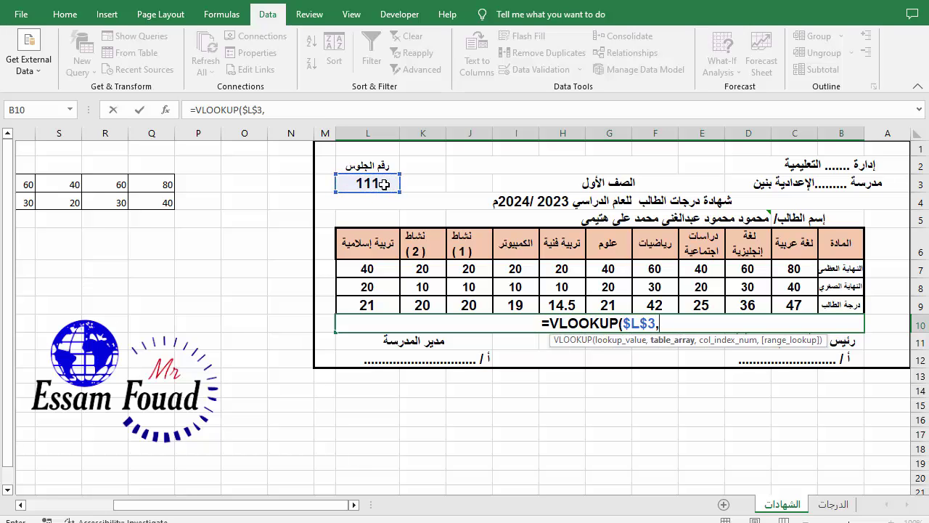
pyautogui.click(834, 504)
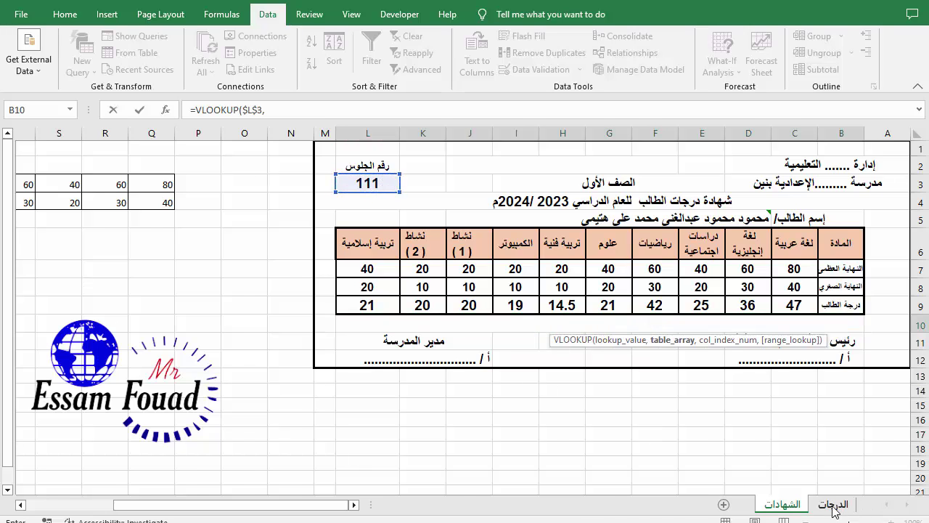
# Finish B10's VLOOKUP with table B7:Q24, column 16 and exact match FALSE.
pyautogui.moveTo(861, 231); pyautogui.dragTo(430, 428)
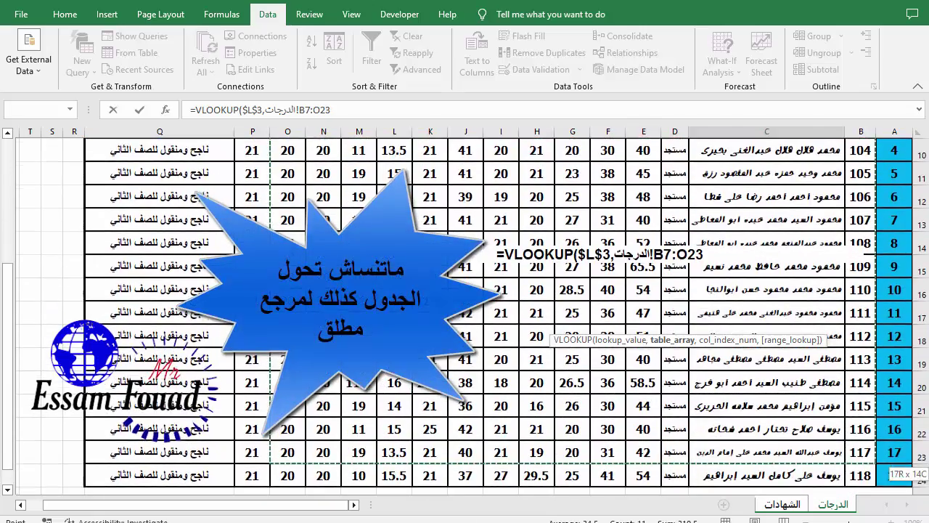
pyautogui.moveTo(430, 428); pyautogui.dragTo(324, 468)
pyautogui.moveTo(165, 448); pyautogui.dragTo(164, 456)
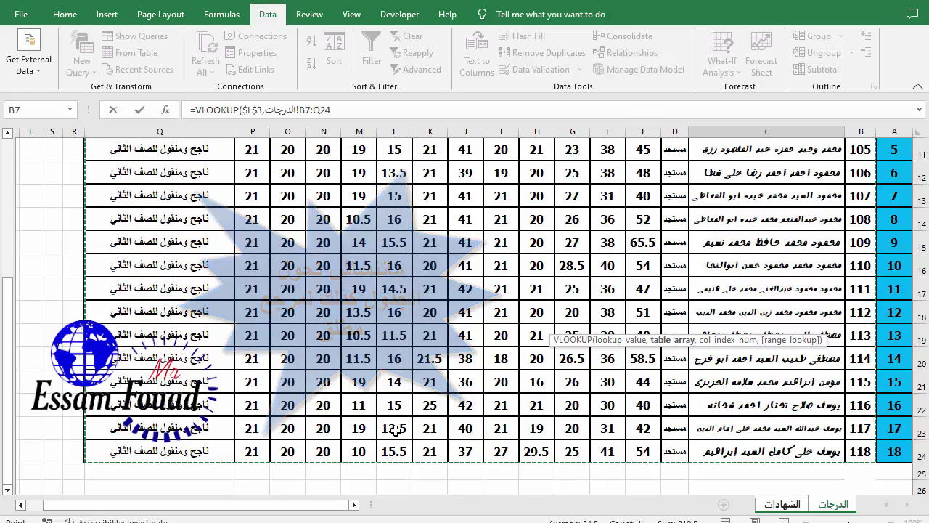
pyautogui.write(',')
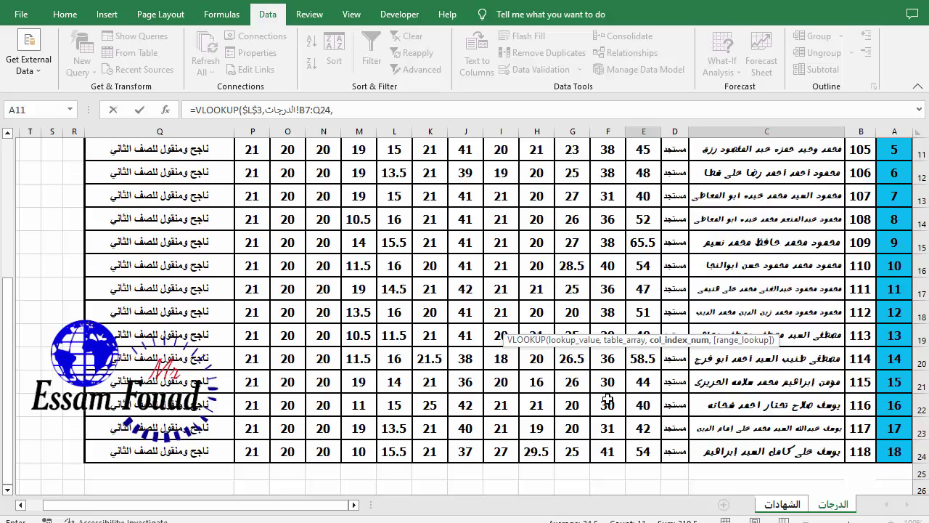
pyautogui.write('16')
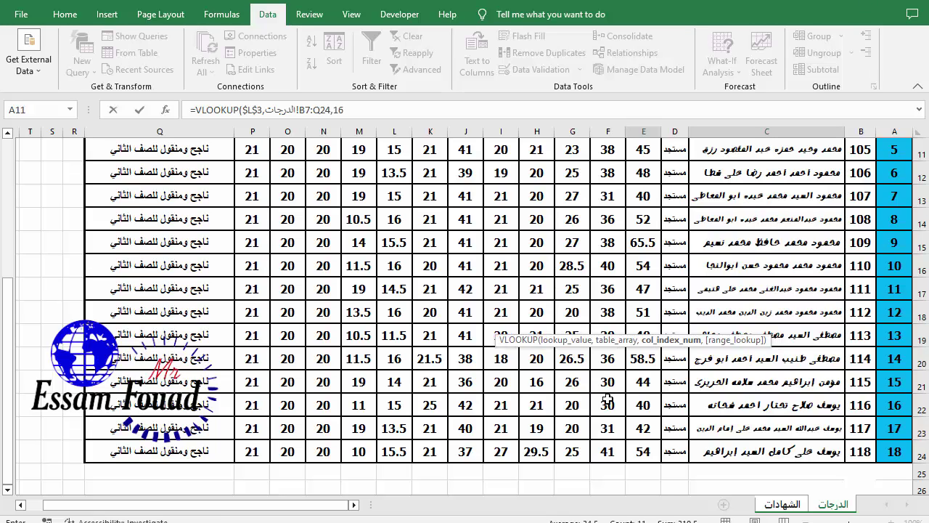
pyautogui.write(',')
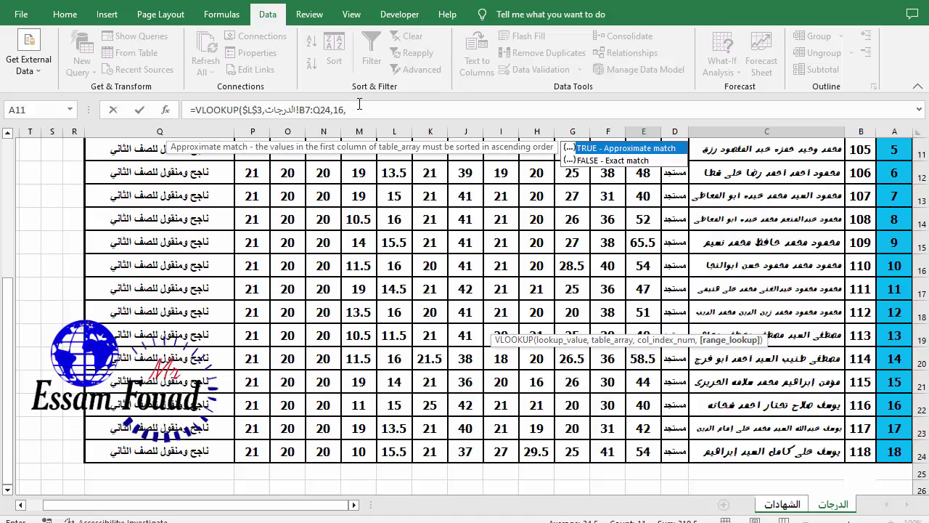
pyautogui.write('f')
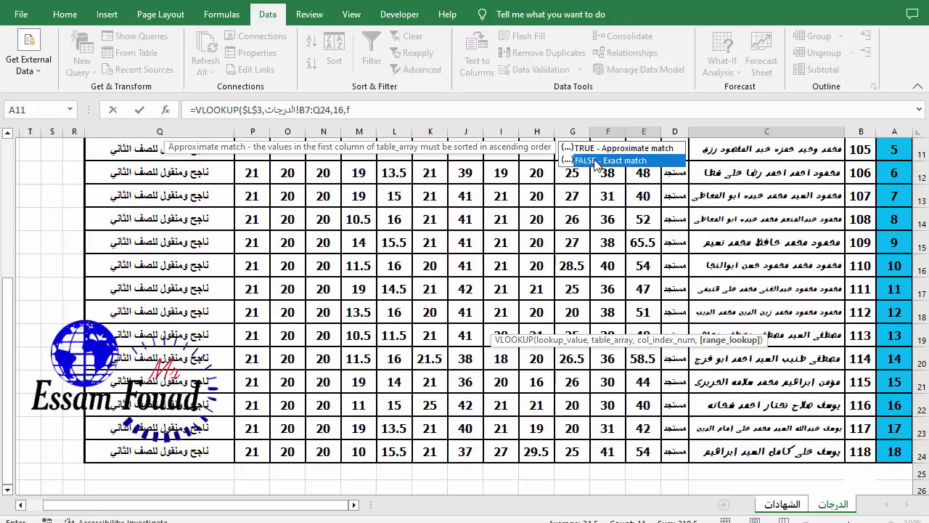
pyautogui.doubleClick(597, 160)
pyautogui.click(422, 108)
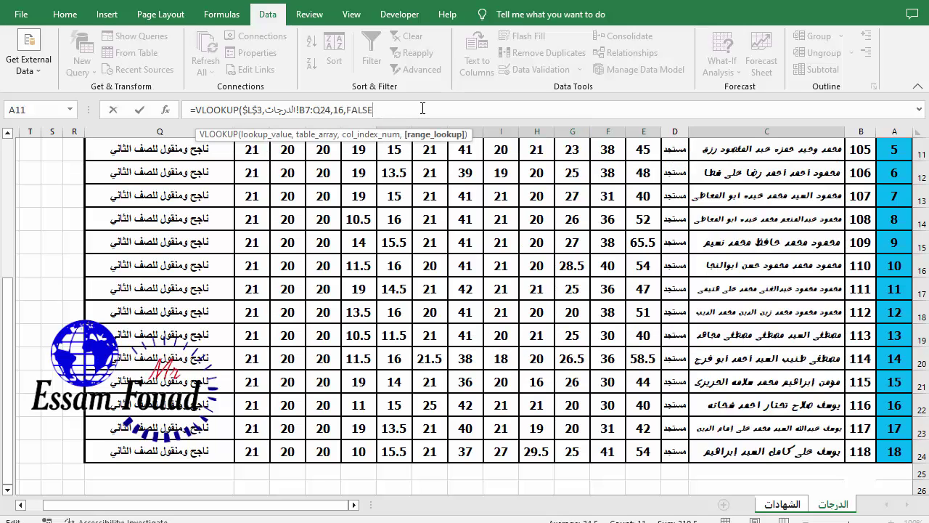
pyautogui.write(')')
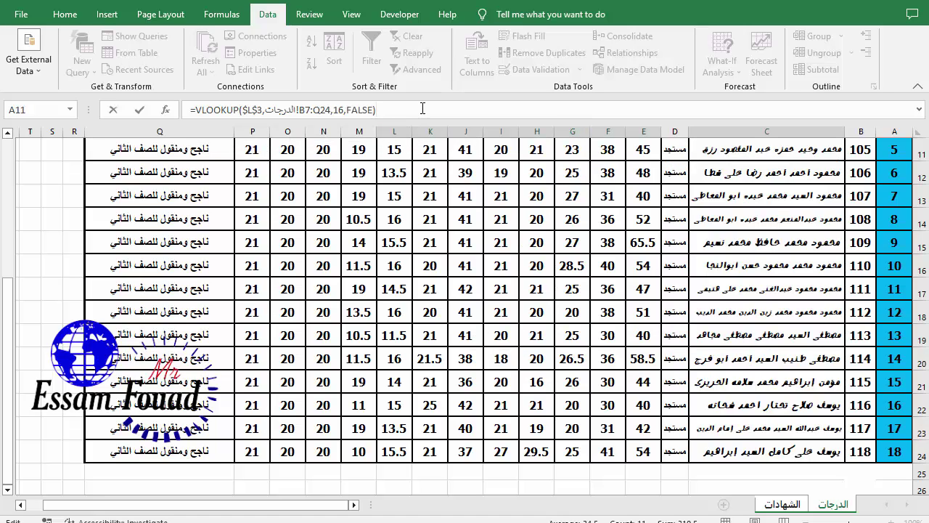
pyautogui.press('Return')
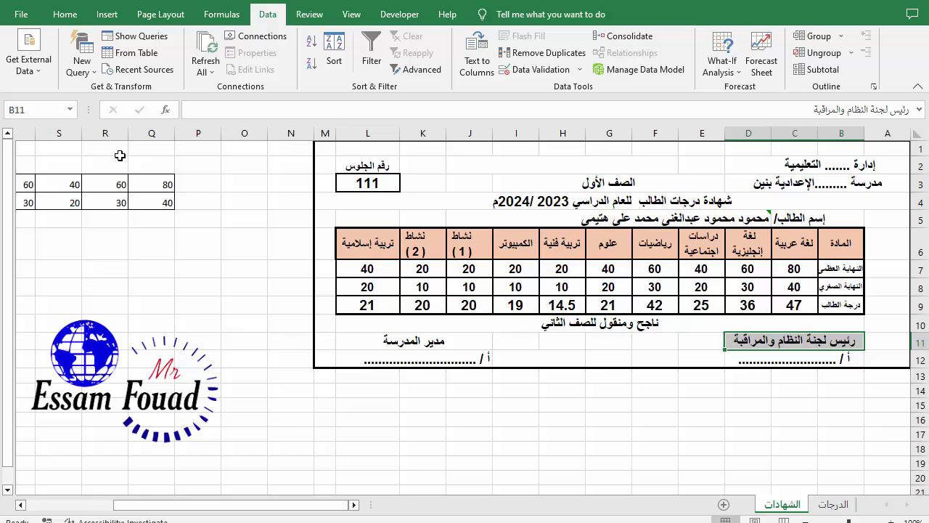
# Try seats 116, 118, 111 and 101 from the L3 dropdown.
pyautogui.click(386, 188)
pyautogui.click(329, 187)
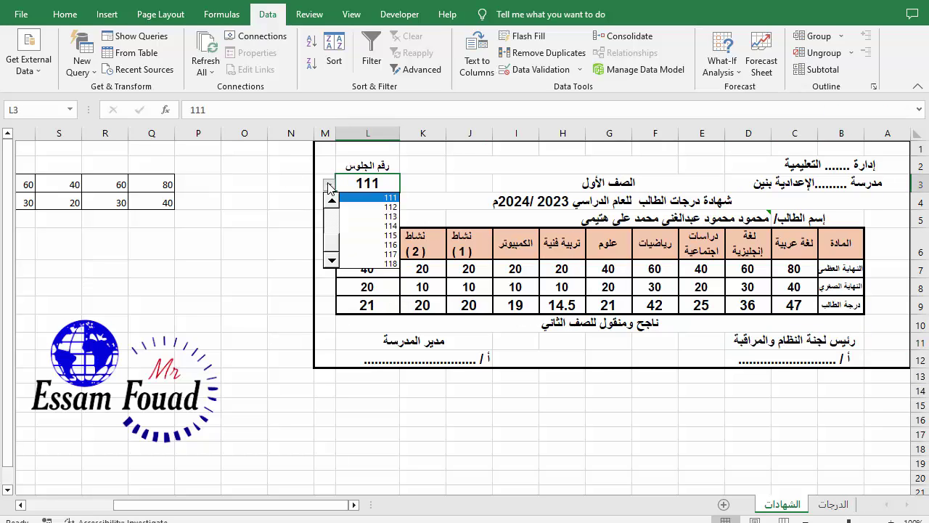
pyautogui.click(375, 253)
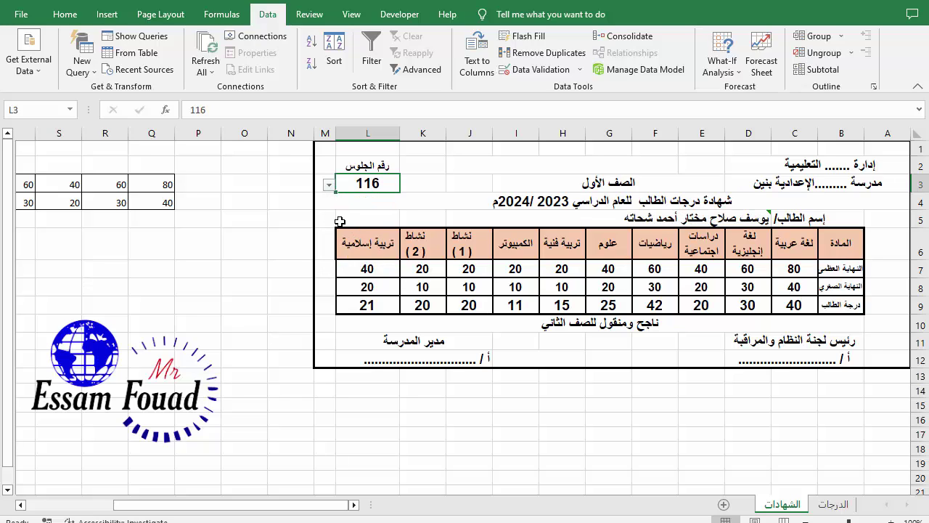
pyautogui.click(329, 185)
pyautogui.click(385, 264)
pyautogui.click(329, 184)
pyautogui.click(382, 198)
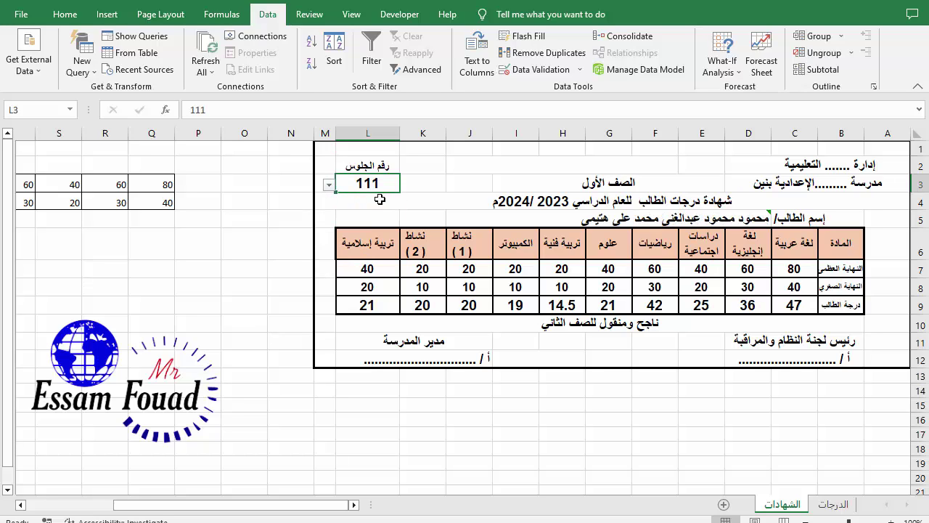
pyautogui.click(329, 184)
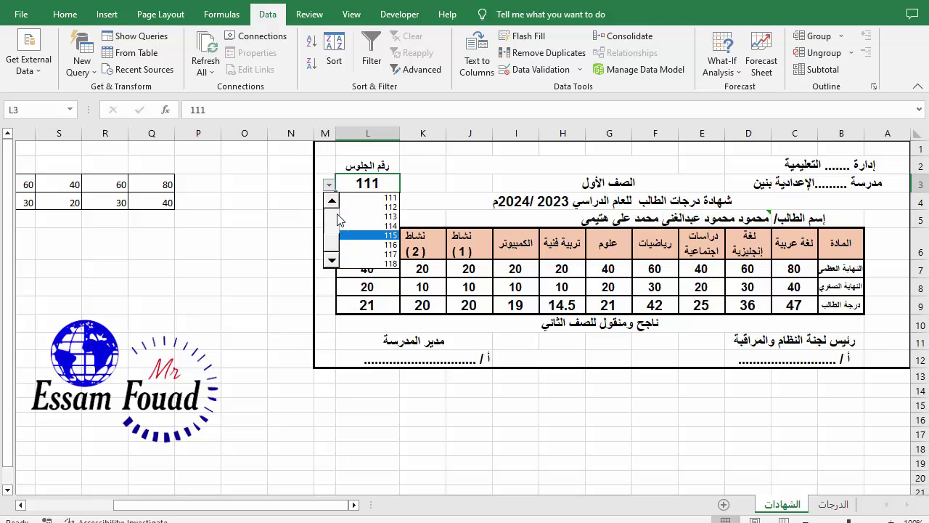
pyautogui.moveTo(332, 243); pyautogui.dragTo(332, 188)
pyautogui.click(390, 197)
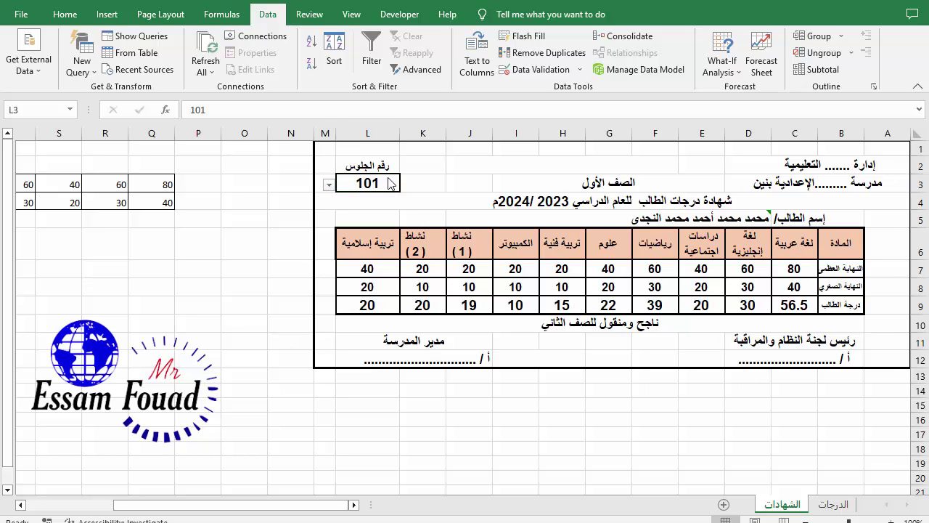
# Pick seat 104, then settle on seat 110 and glance at the grades sheet.
pyautogui.click(332, 186)
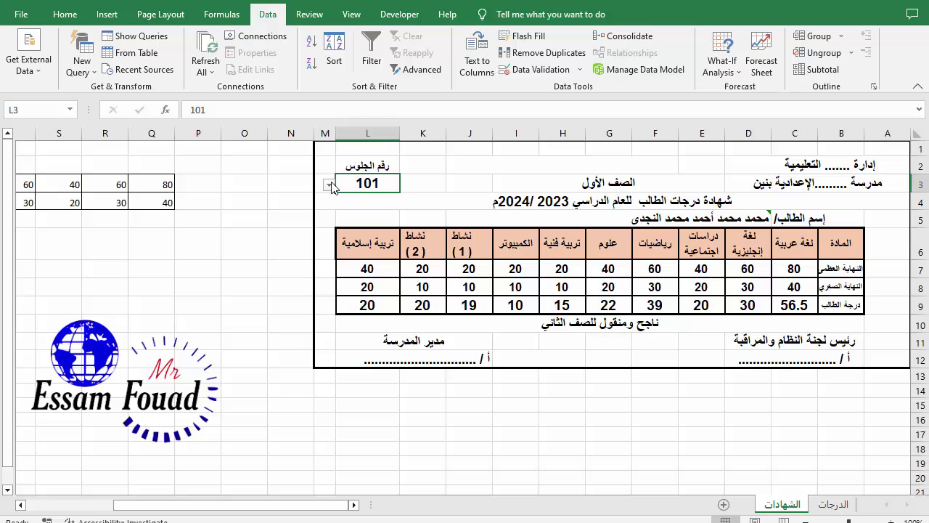
pyautogui.click(330, 187)
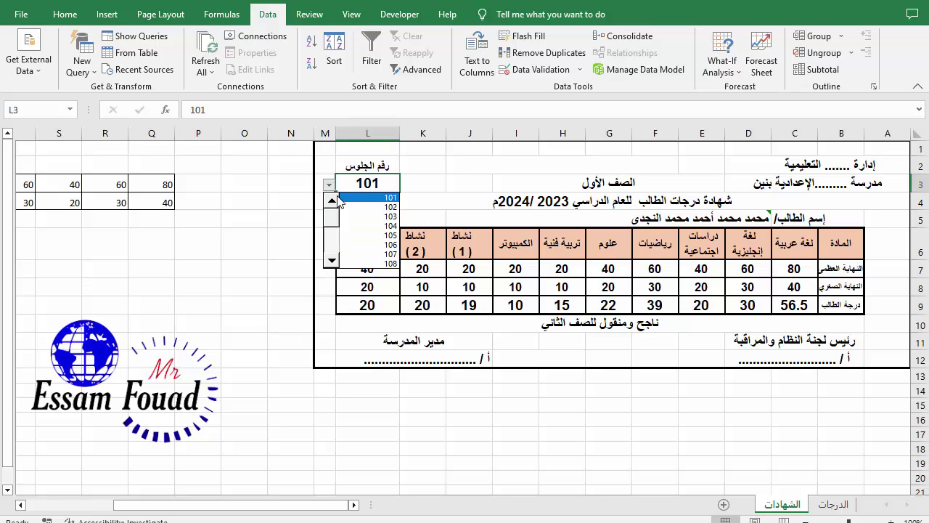
pyautogui.click(367, 229)
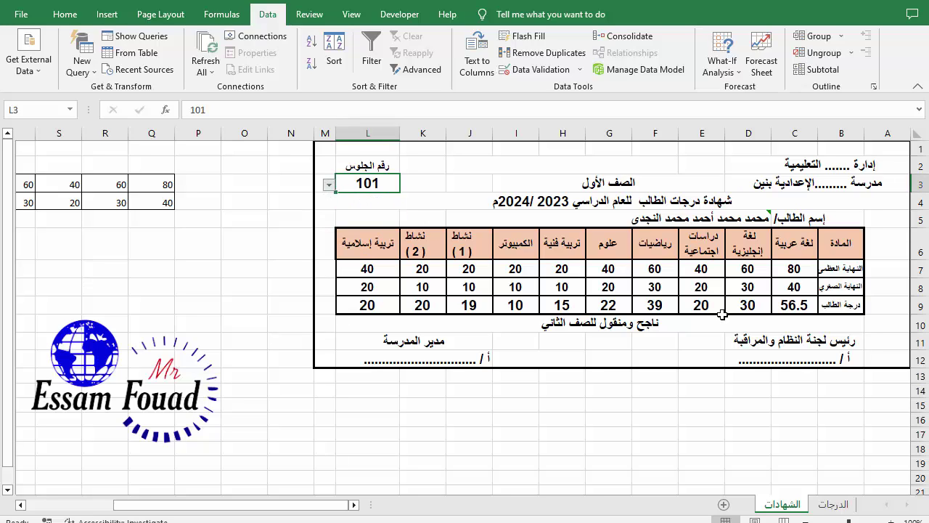
pyautogui.click(330, 186)
pyautogui.click(377, 256)
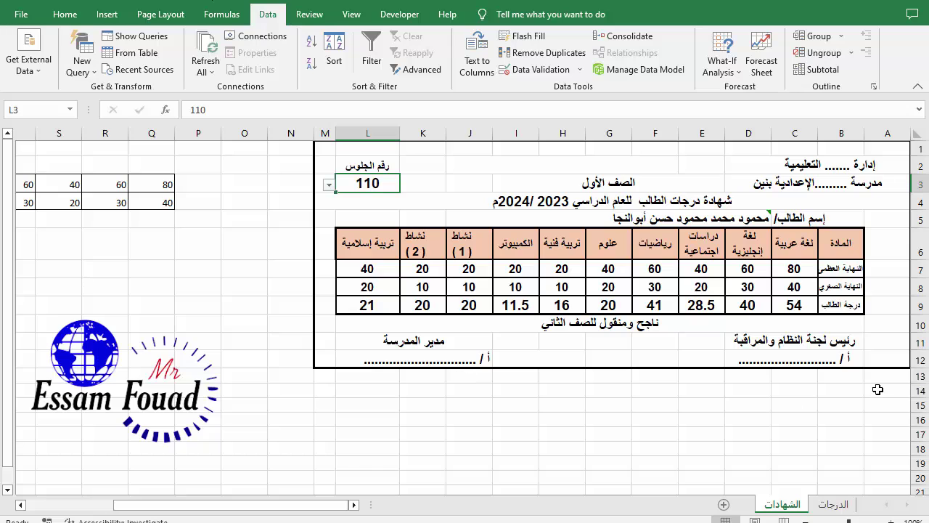
pyautogui.click(835, 504)
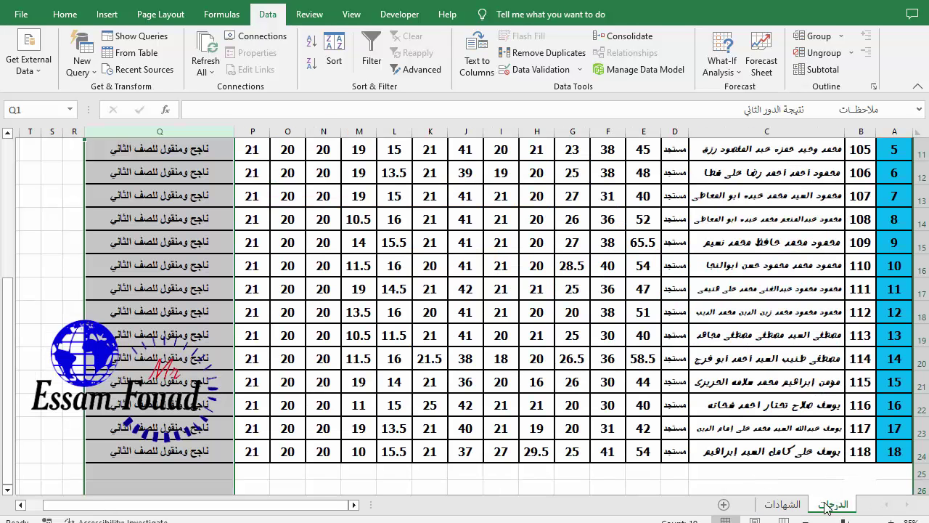
pyautogui.click(784, 504)
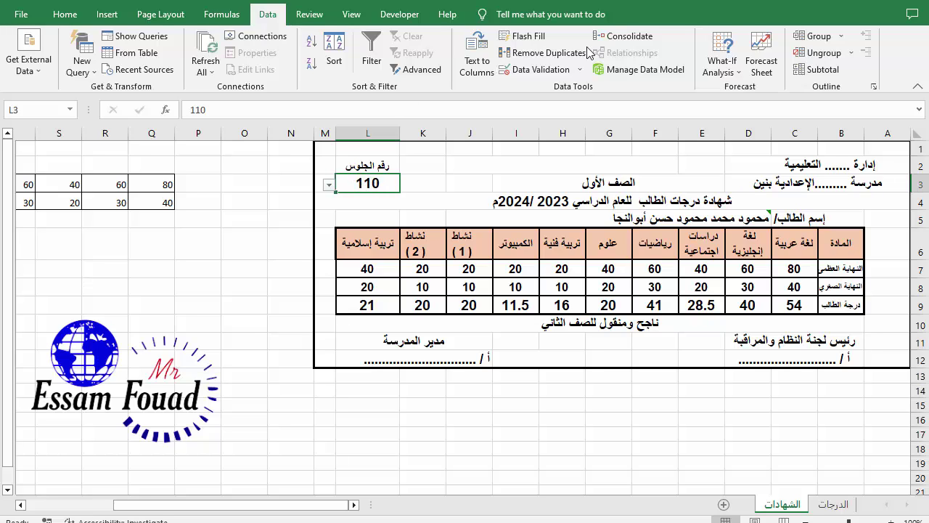
# Change the seat-number cell's data validation to allow Any value.
pyautogui.click(530, 69)
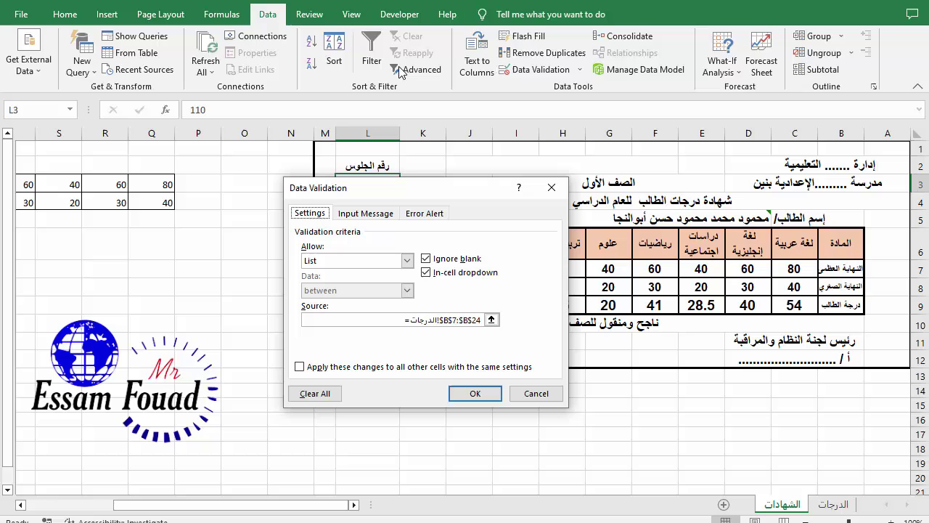
pyautogui.click(407, 260)
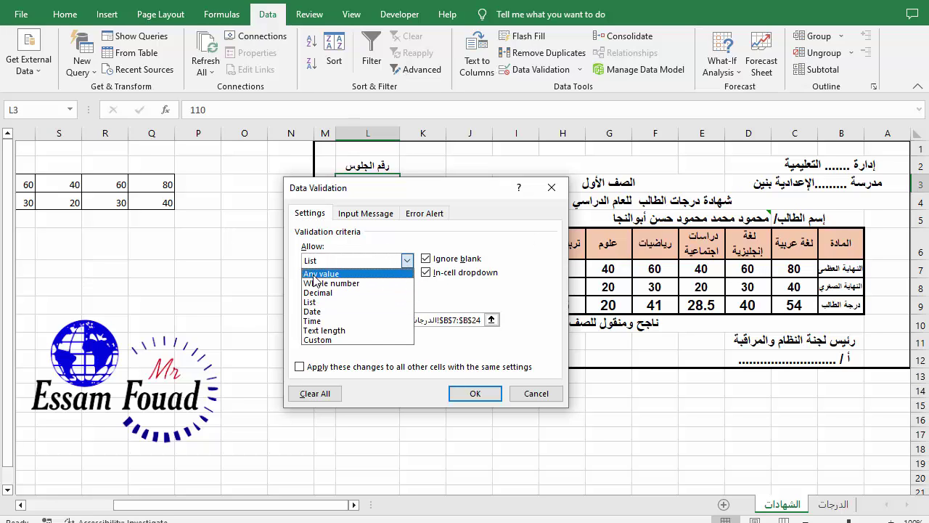
pyautogui.click(321, 274)
pyautogui.click(477, 393)
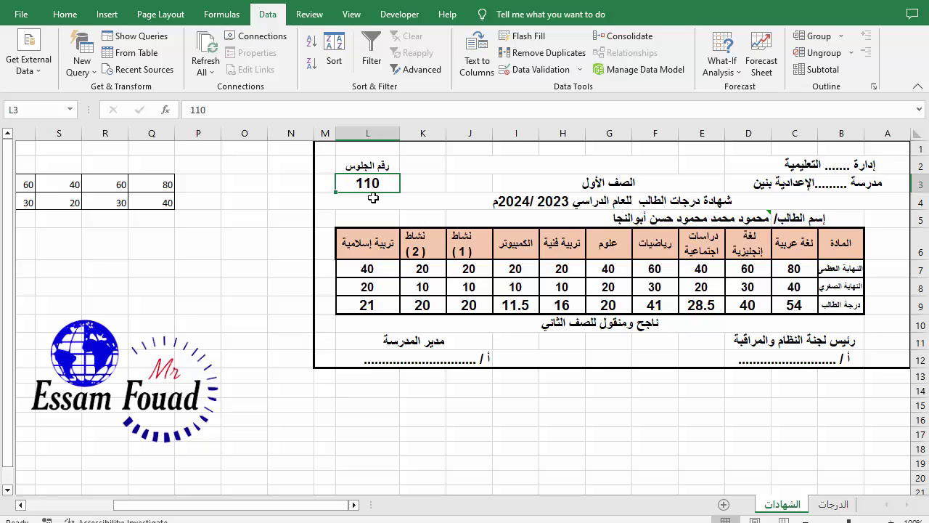
# Enter seat number 112 in L3 and reselect the cell.
pyautogui.write('112')
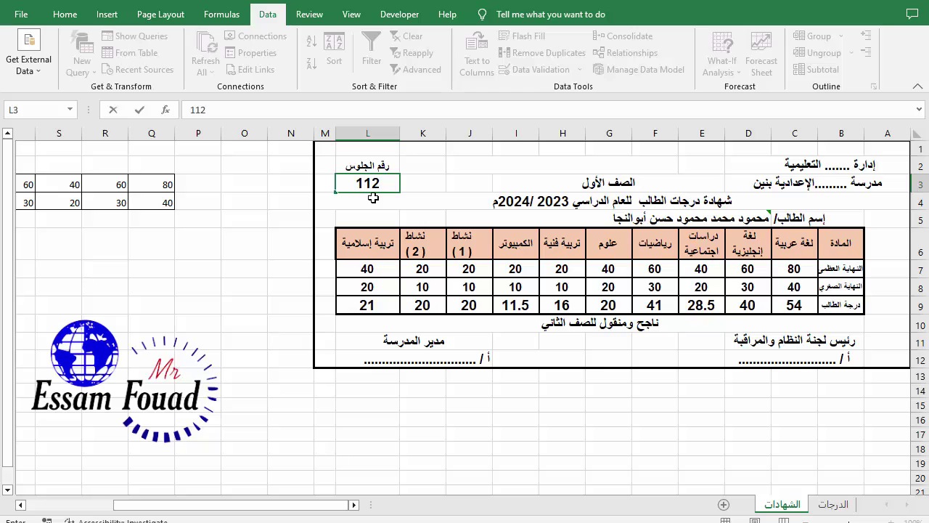
pyautogui.press('Return')
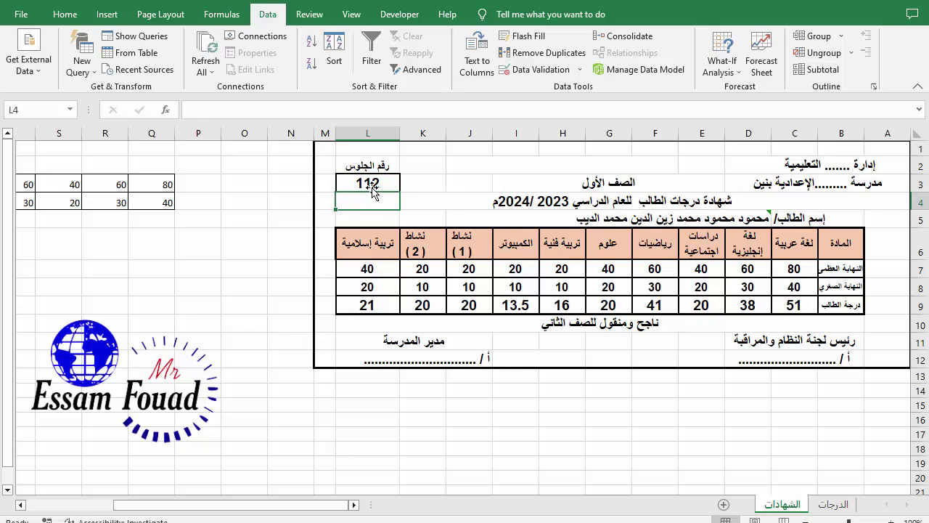
pyautogui.click(372, 183)
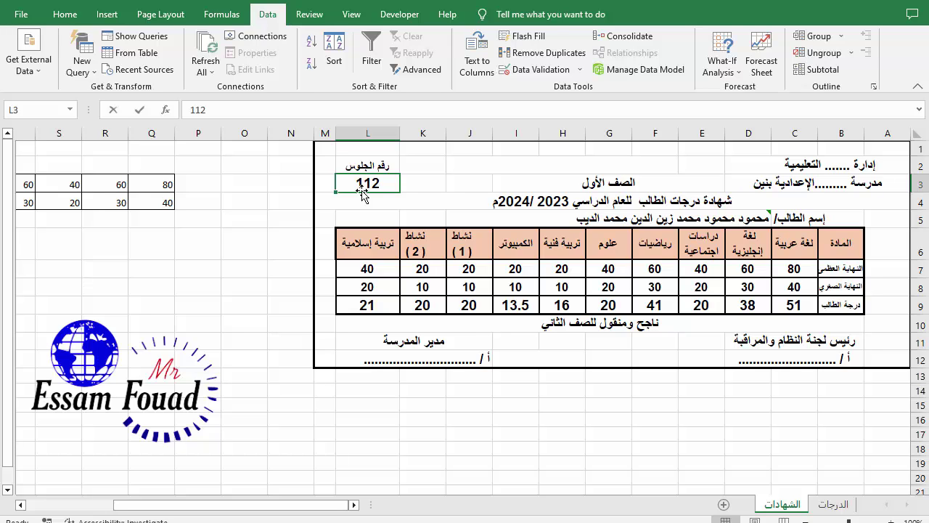
# Set L3 to =الدرجات!B7 so the certificate shows seat 101.
pyautogui.write('=')
pyautogui.click(833, 504)
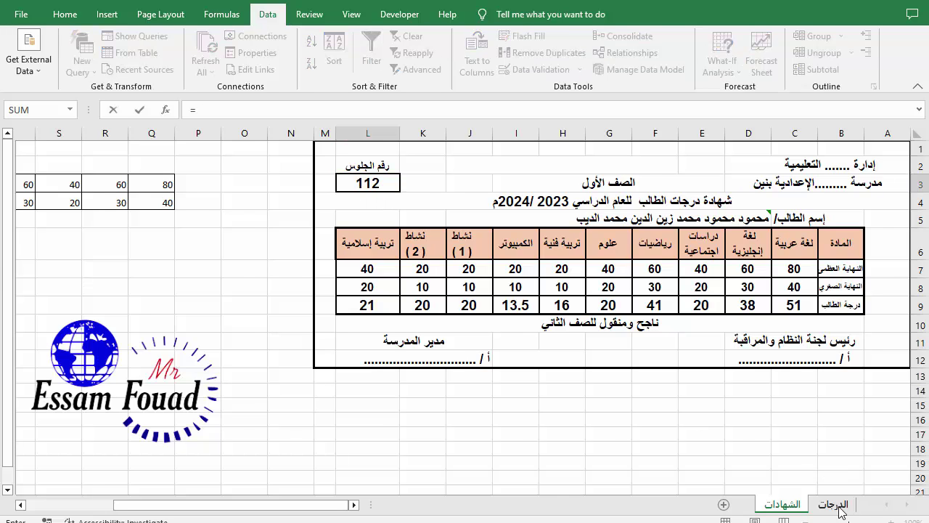
pyautogui.scroll(2, 686, 190)
pyautogui.scroll(2, 684, 185)
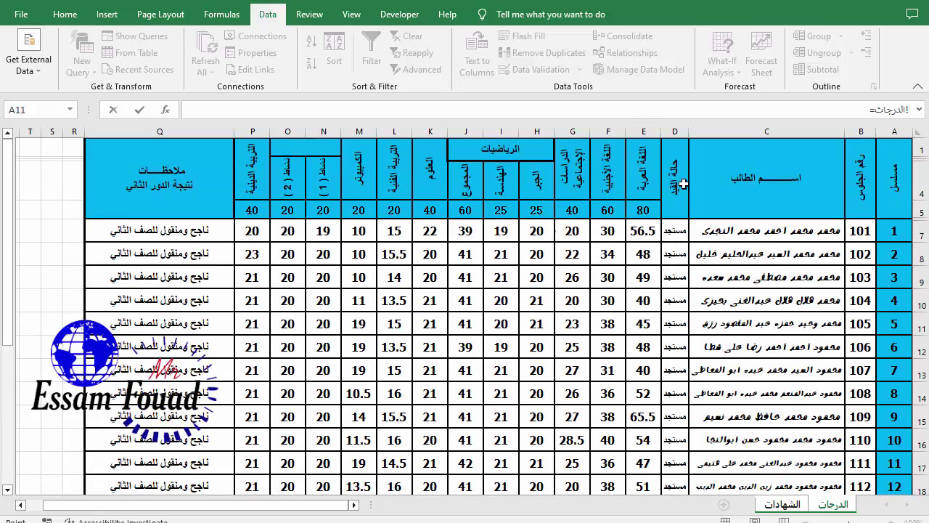
pyautogui.click(862, 231)
pyautogui.press('Return')
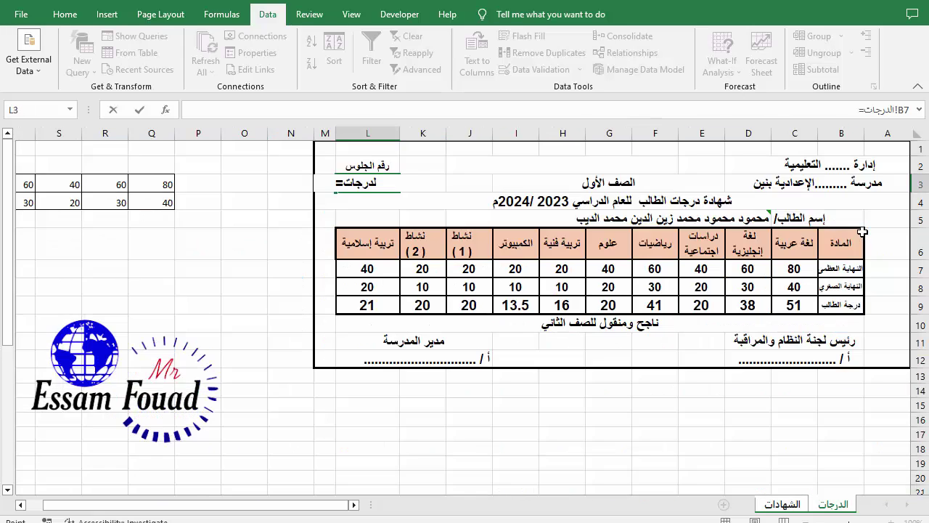
pyautogui.press('Return')
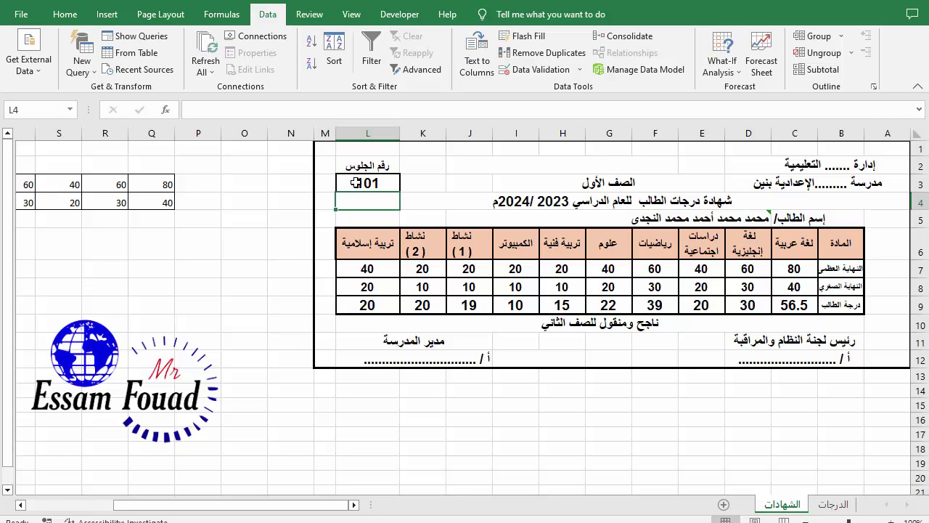
pyautogui.click(356, 183)
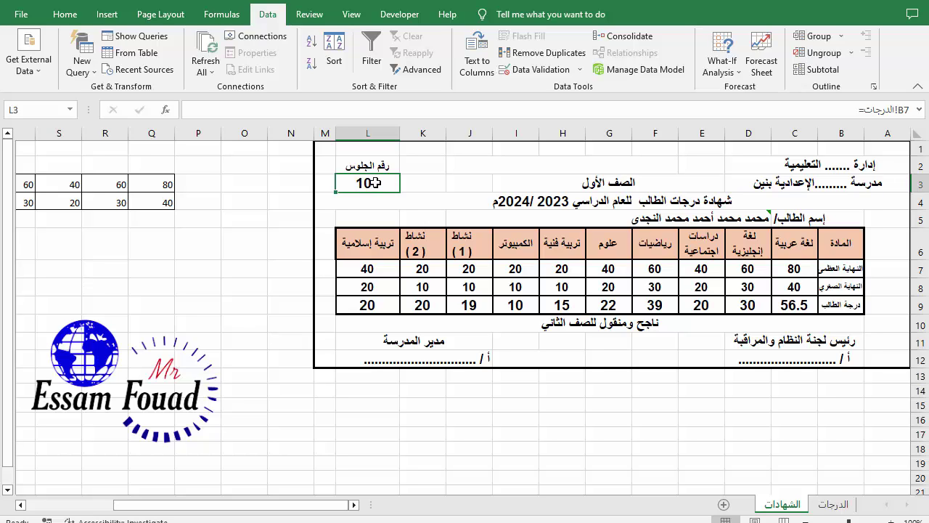
# Select columns on the grades sheet, then return to the certificates sheet.
pyautogui.click(833, 504)
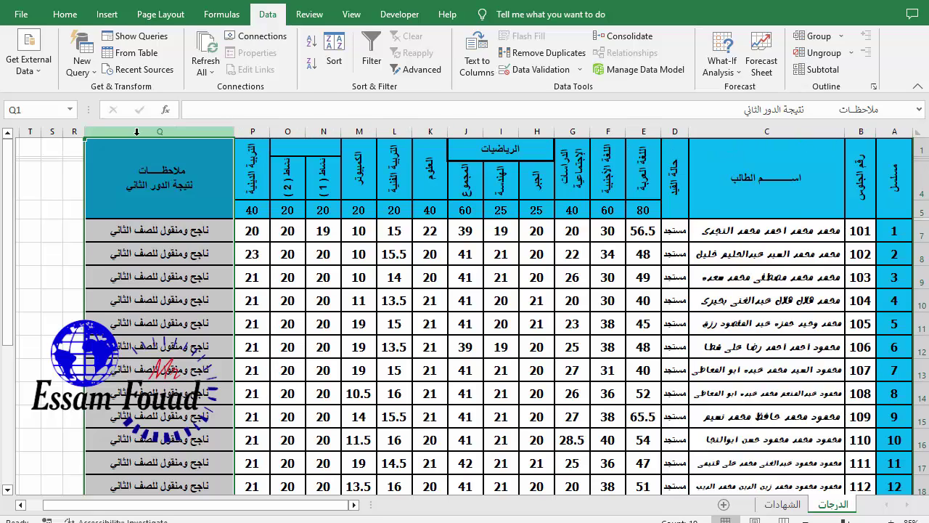
pyautogui.keyDown('shift'); pyautogui.click(74, 132); pyautogui.keyUp('shift')
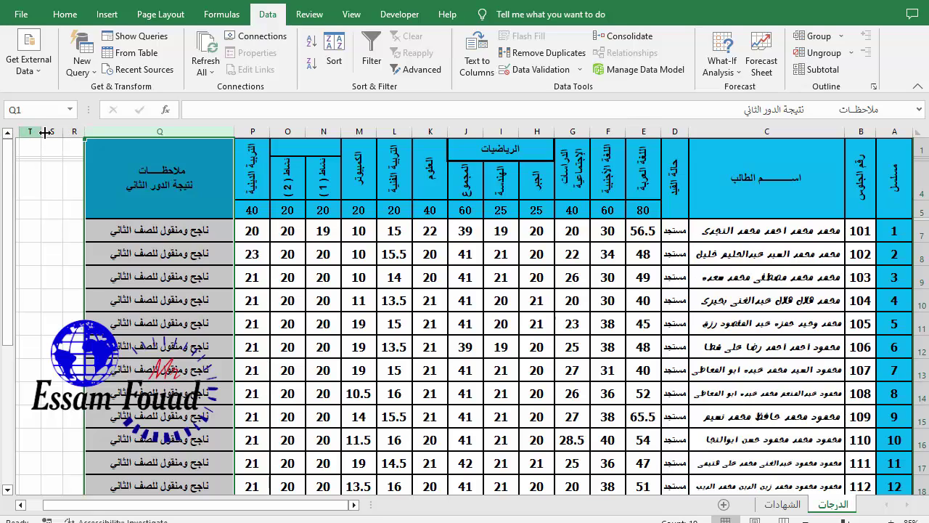
pyautogui.keyDown('shift'); pyautogui.click(72, 130); pyautogui.keyUp('shift')
pyautogui.click(788, 504)
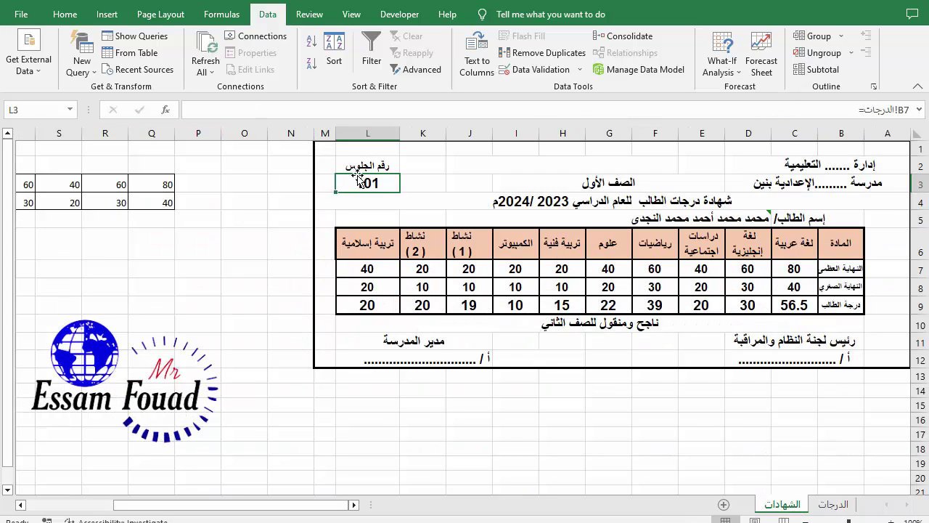
# Replace L3's leading = with r, making it the text rالدرجات!B7.
pyautogui.doubleClick(359, 179)
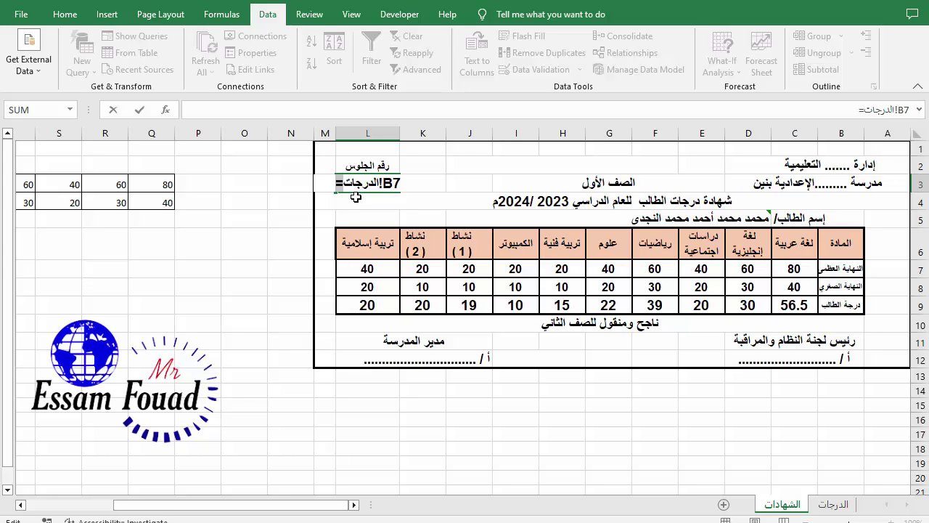
pyautogui.write('r')
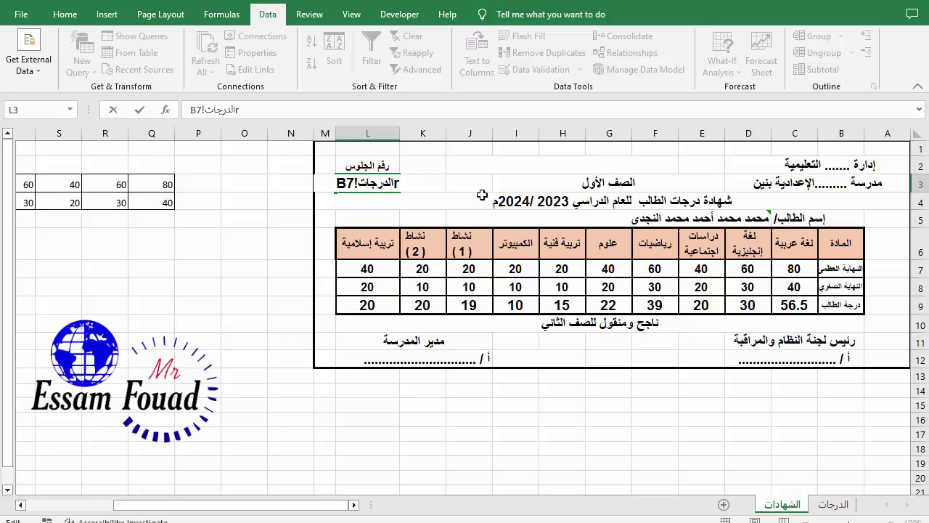
pyautogui.press('Return')
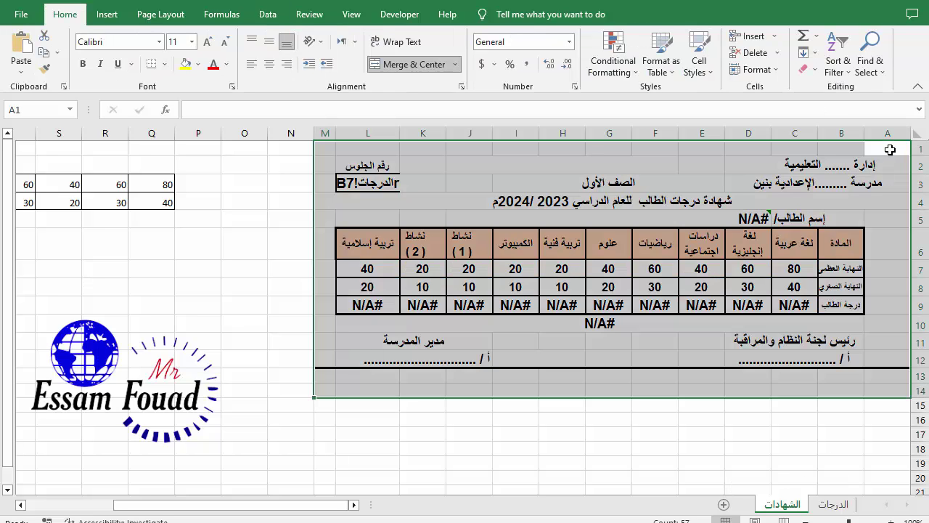
# Fill the A1:L14 certificate block down to about row 367, then return to the top.
pyautogui.moveTo(890, 150)
pyautogui.mouseDown()
pyautogui.moveTo(346, 393)
pyautogui.moveTo(324, 392)
pyautogui.mouseUp()
pyautogui.moveTo(313, 399); pyautogui.dragTo(312, 497)
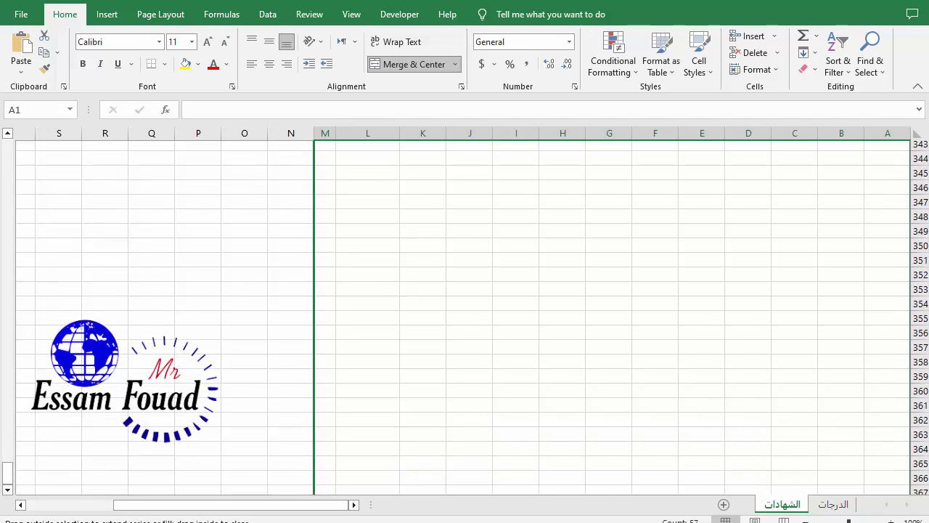
pyautogui.moveTo(313, 497); pyautogui.dragTo(441, 351)
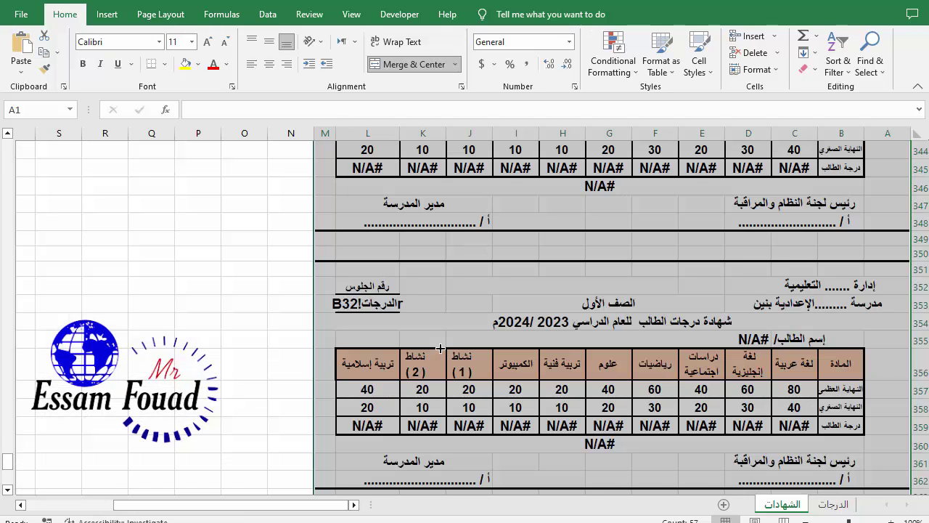
pyautogui.scroll(1, 440, 348)
pyautogui.moveTo(7, 432); pyautogui.dragTo(8, 147)
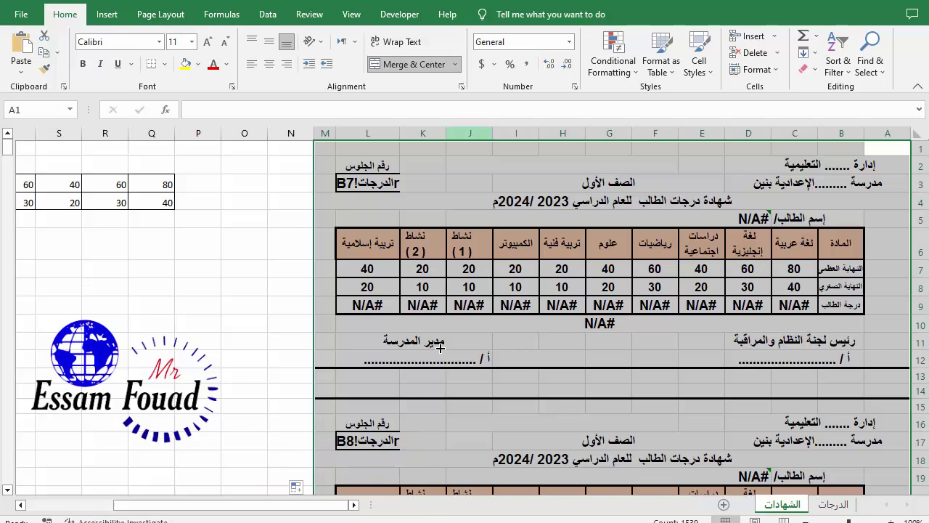
# Replace every r with = in column L (27 replacements), restoring the seat-number formulas.
pyautogui.click(368, 133)
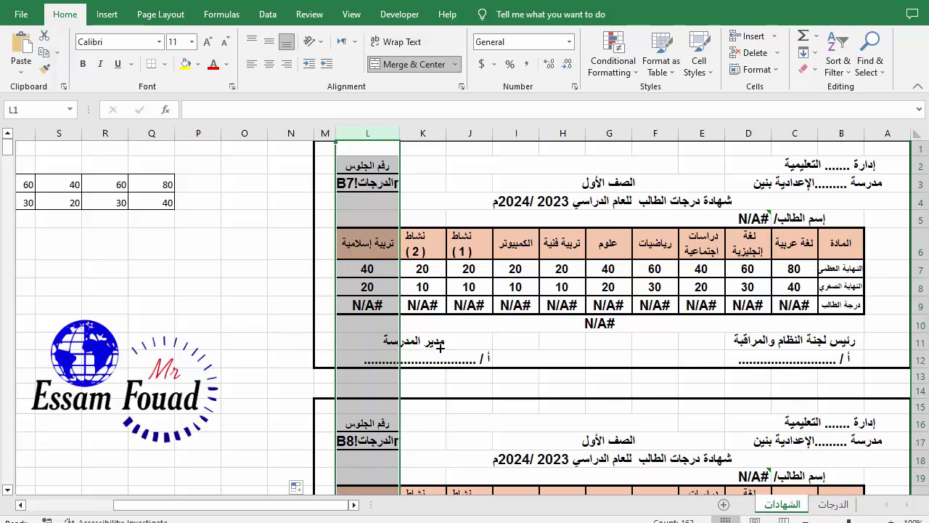
pyautogui.click(868, 66)
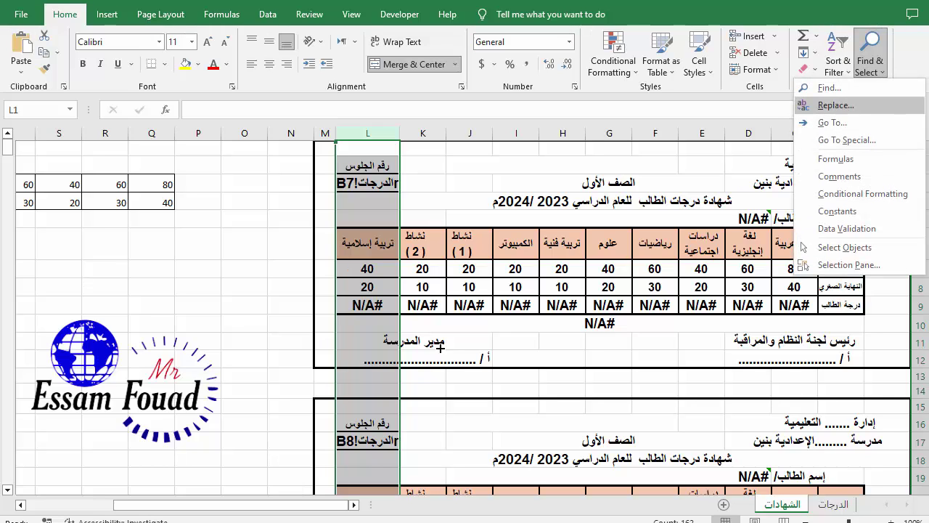
pyautogui.click(828, 104)
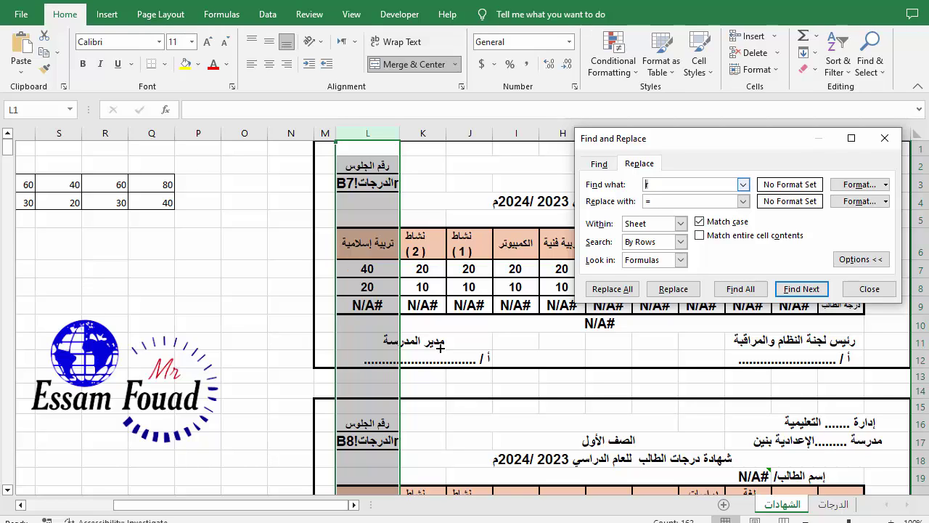
pyautogui.press('Tab')
pyautogui.hotkey('alt', 'a')
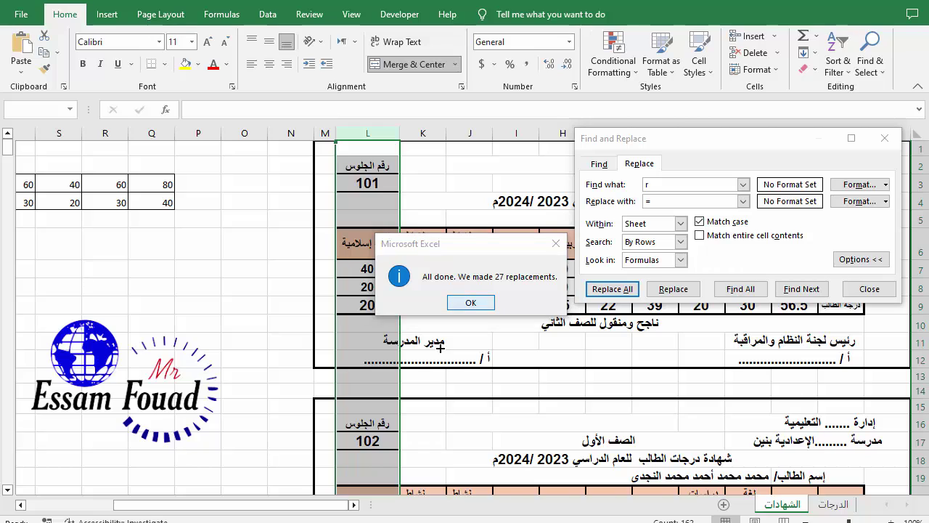
pyautogui.press('Return')
pyautogui.press('Escape')
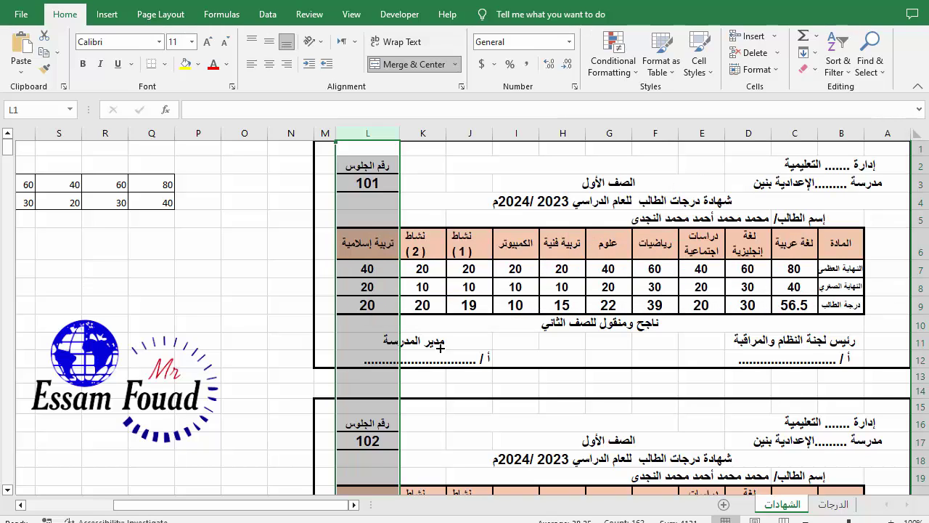
pyautogui.press('Down')
pyautogui.press('Down')
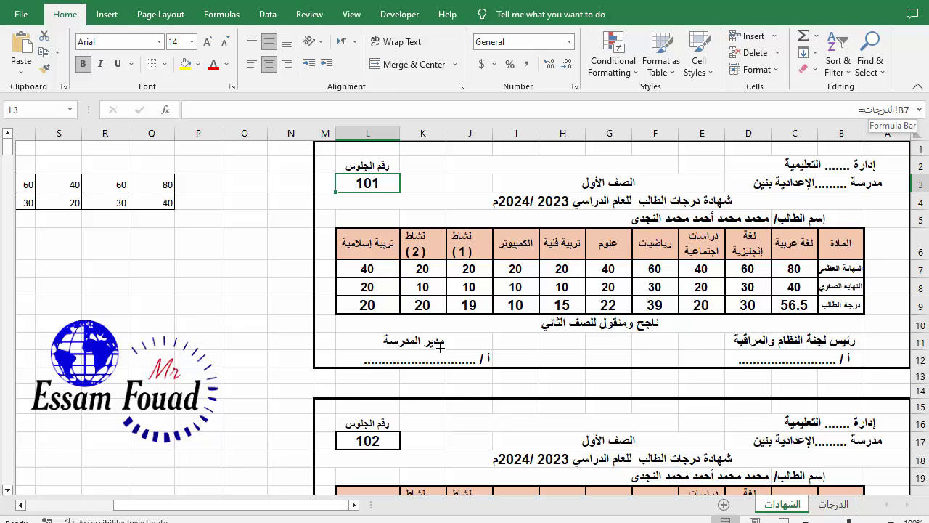
pyautogui.press('Down')
pyautogui.press('Down')
pyautogui.press('Down')
pyautogui.press('Down')
pyautogui.press('Down')
pyautogui.press('Down')
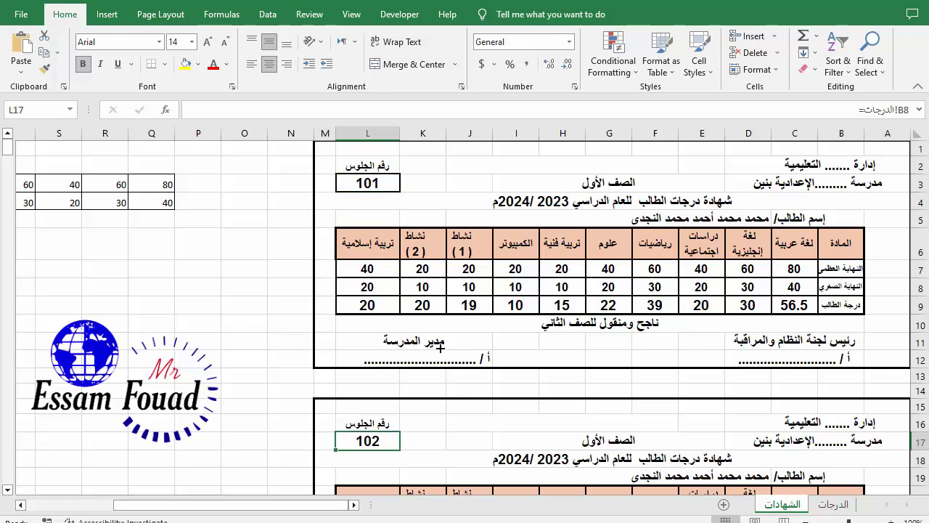
pyautogui.scroll(-5, 440, 347)
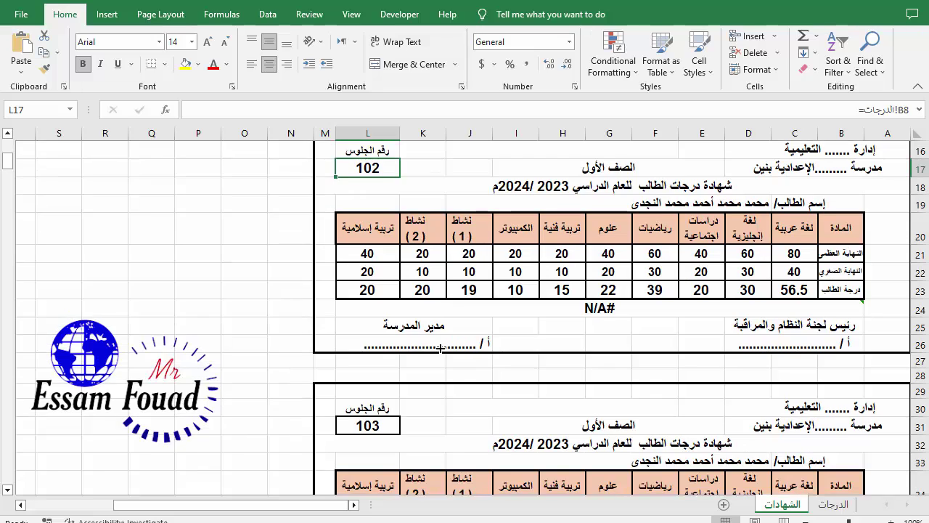
pyautogui.scroll(-1, 440, 348)
pyautogui.scroll(-1, 440, 348)
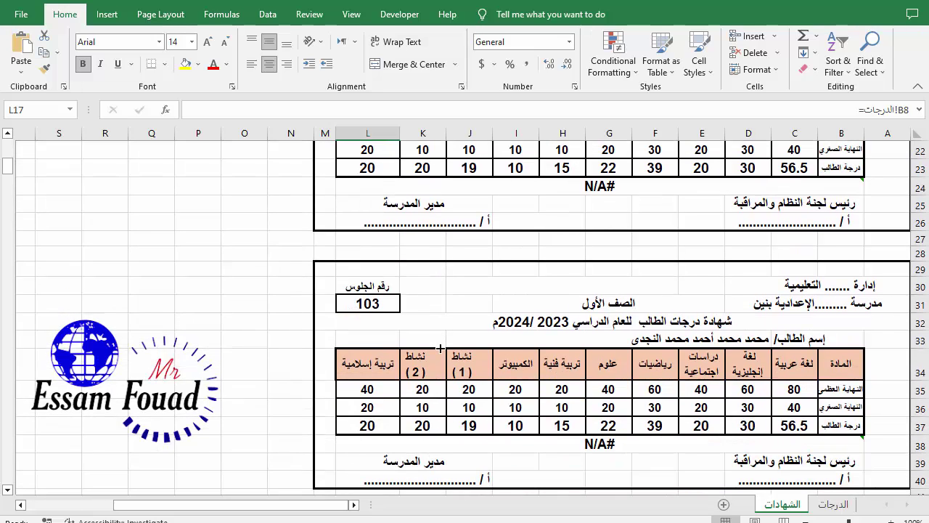
pyautogui.press('Down')
pyautogui.press('Down')
pyautogui.press('Down')
pyautogui.press('Down')
pyautogui.press('Down')
pyautogui.press('Down')
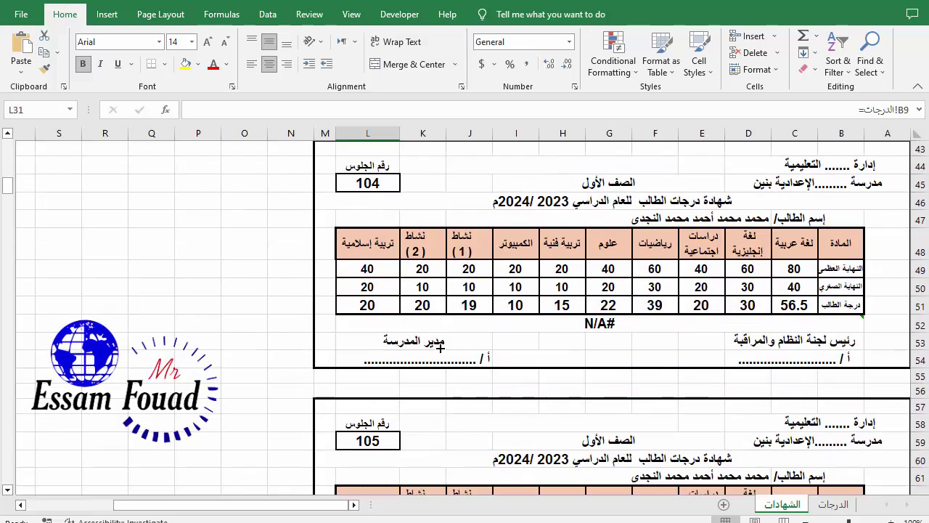
pyautogui.press('Down')
pyautogui.press('Down')
pyautogui.press('Down')
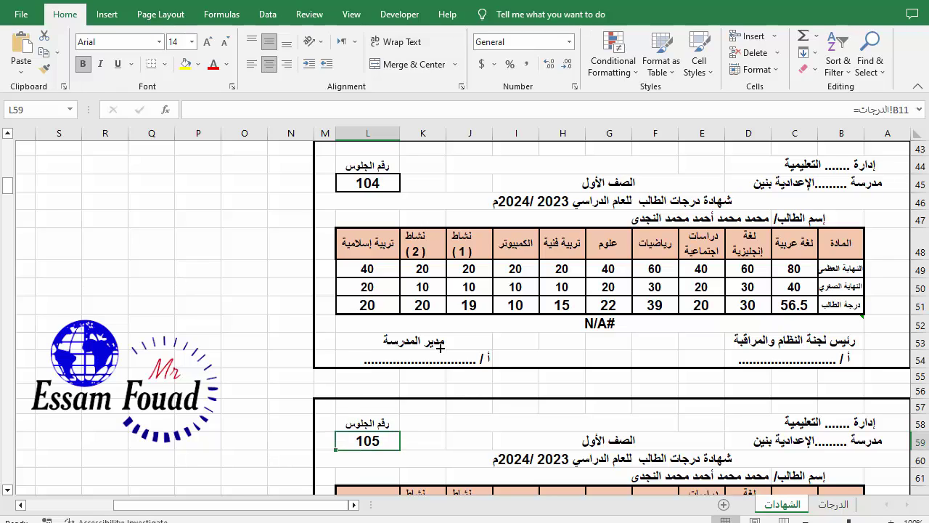
pyautogui.scroll(9, 440, 348)
pyautogui.scroll(5, 440, 348)
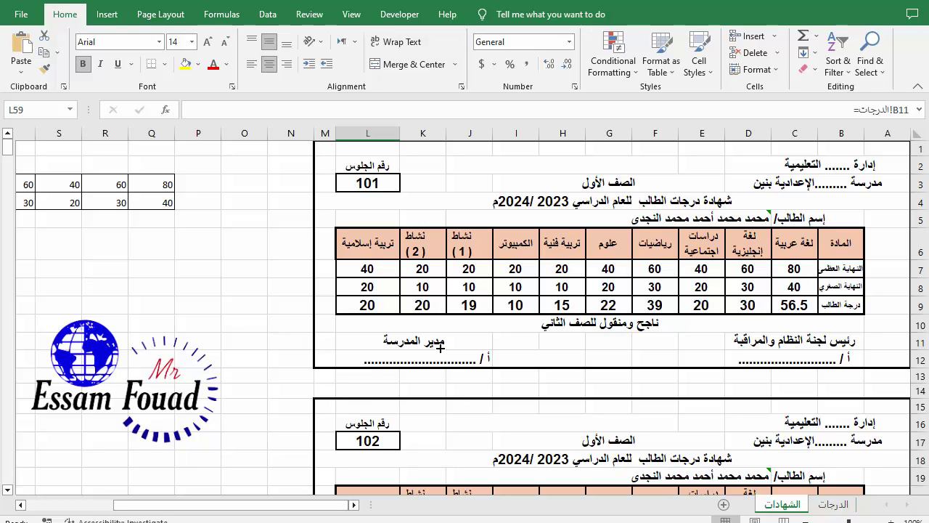
pyautogui.click(795, 269)
pyautogui.press('Down')
pyautogui.press('Up')
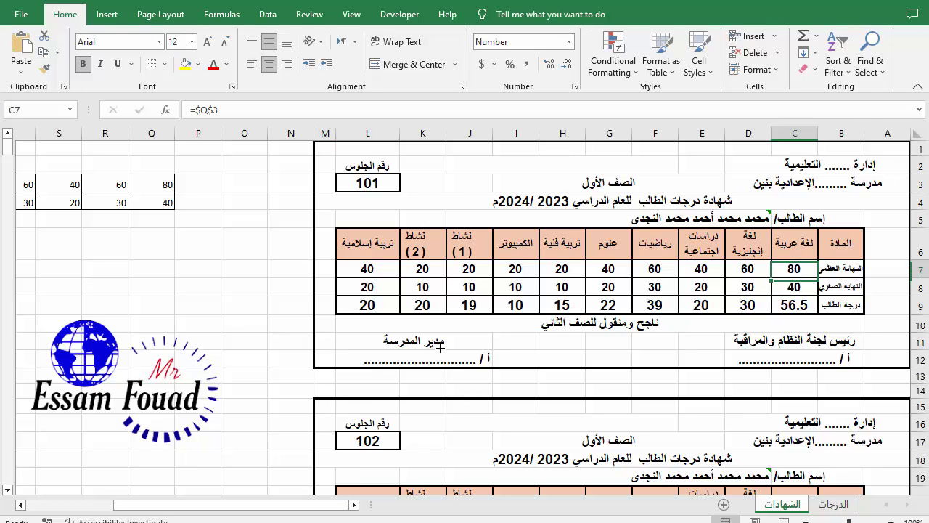
pyautogui.press('Down')
pyautogui.press('Up')
pyautogui.press('Down')
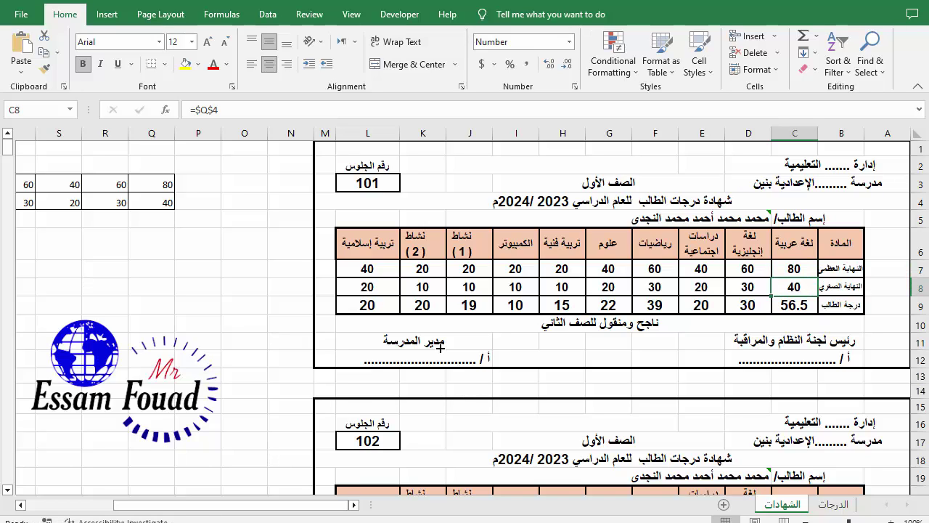
pyautogui.press('Up')
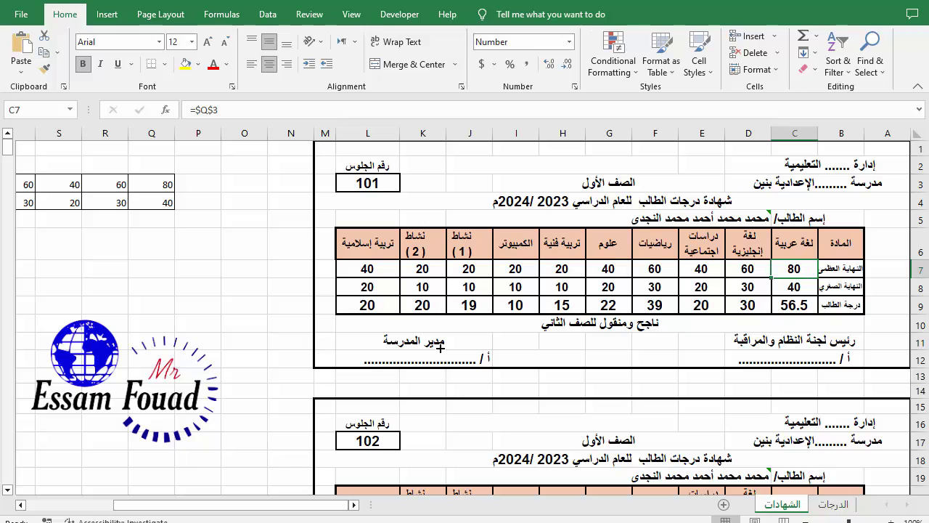
pyautogui.press('Down')
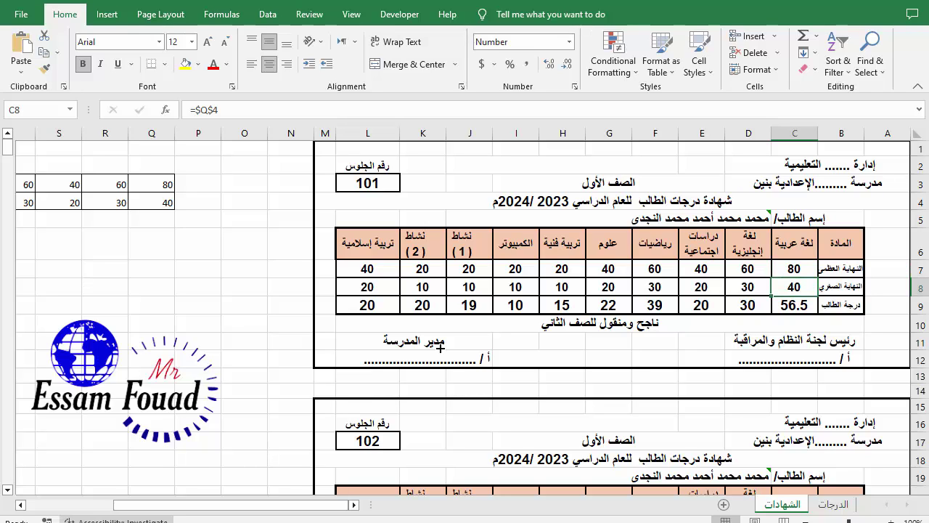
pyautogui.hscroll(-5, 440, 348)
pyautogui.hscroll(-1, 440, 348)
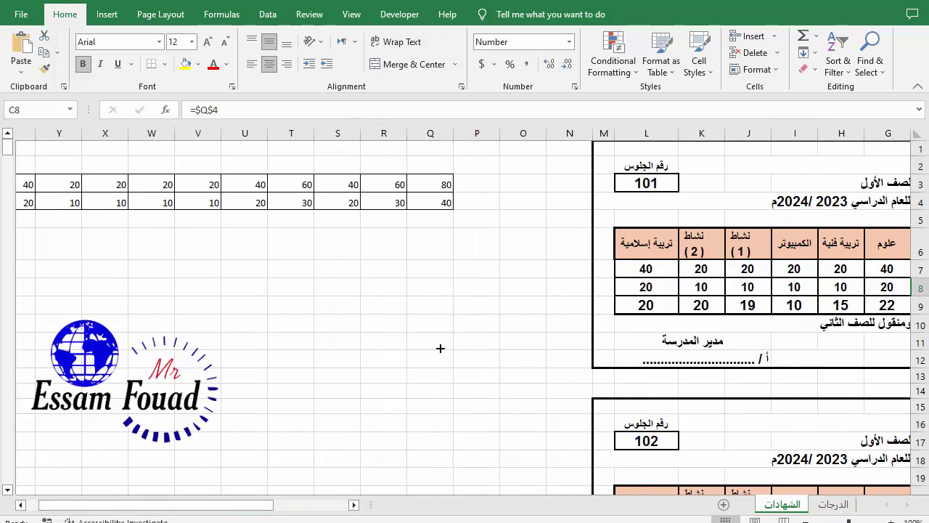
pyautogui.hotkey('shift', 'Down')
pyautogui.hotkey('shift', 'Left')
pyautogui.hotkey('shift', 'Left')
pyautogui.hotkey('shift', 'Left')
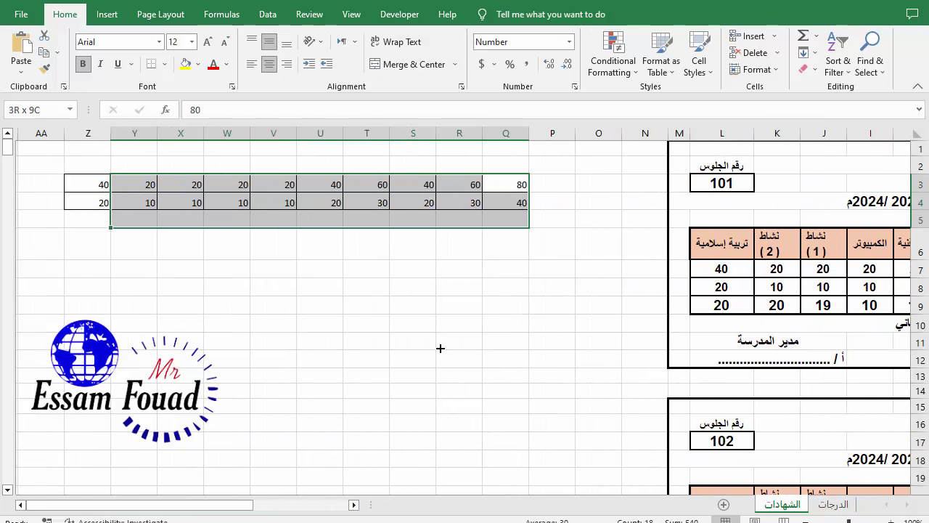
pyautogui.hotkey('shift', 'Left')
pyautogui.hscroll(5, 440, 348)
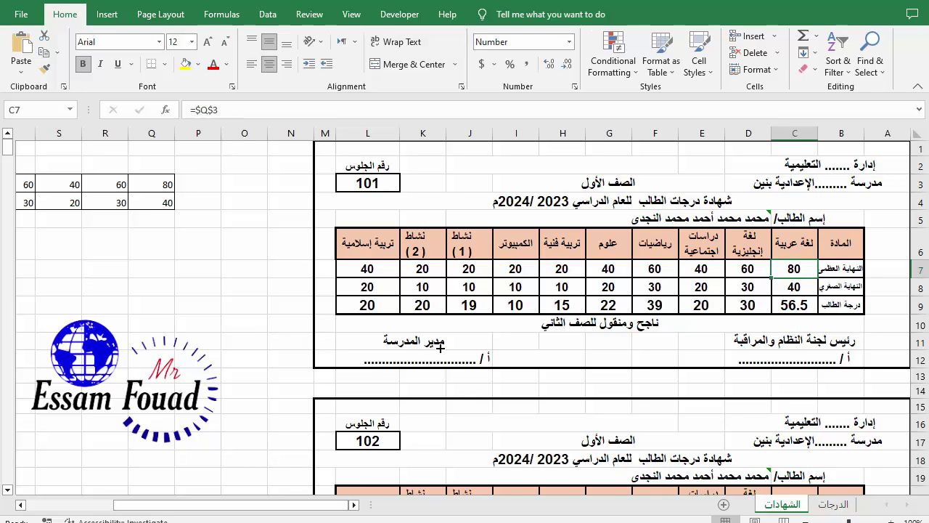
pyautogui.press('F2')
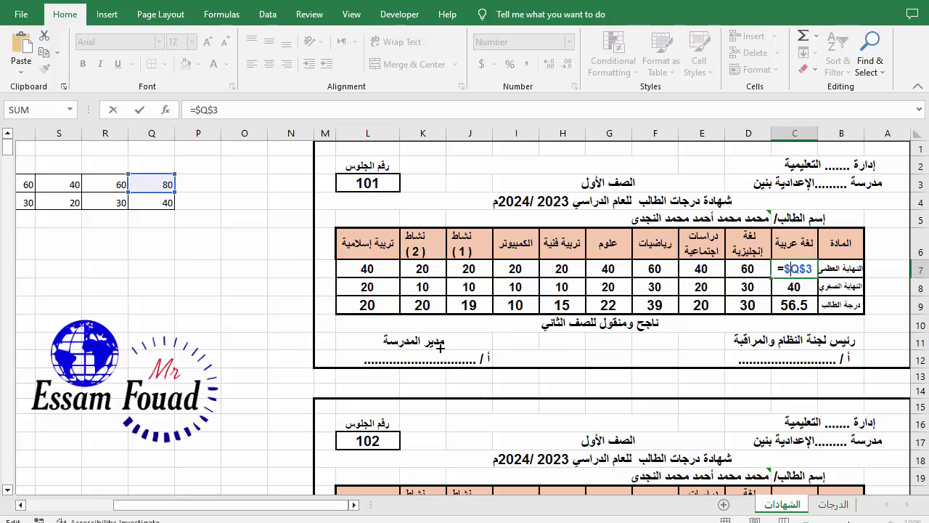
pyautogui.press('Tab')
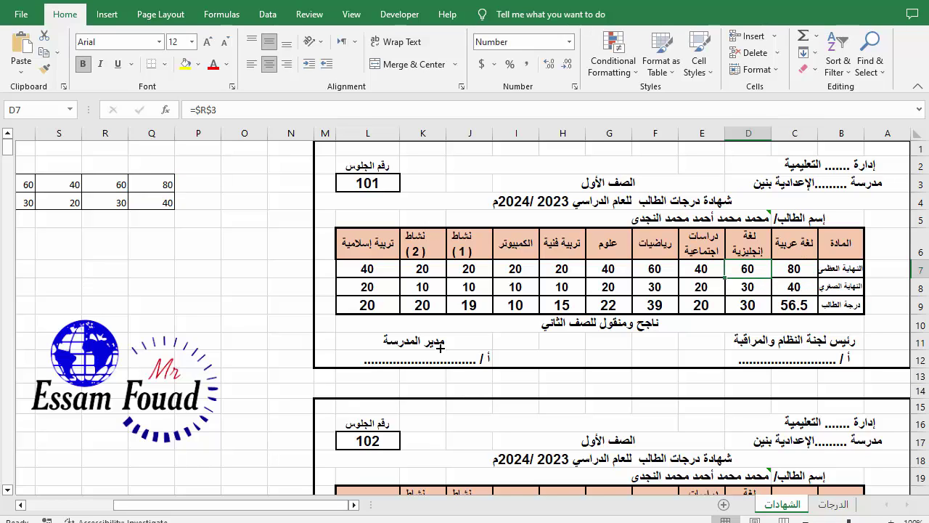
pyautogui.press('Tab')
pyautogui.press('Tab')
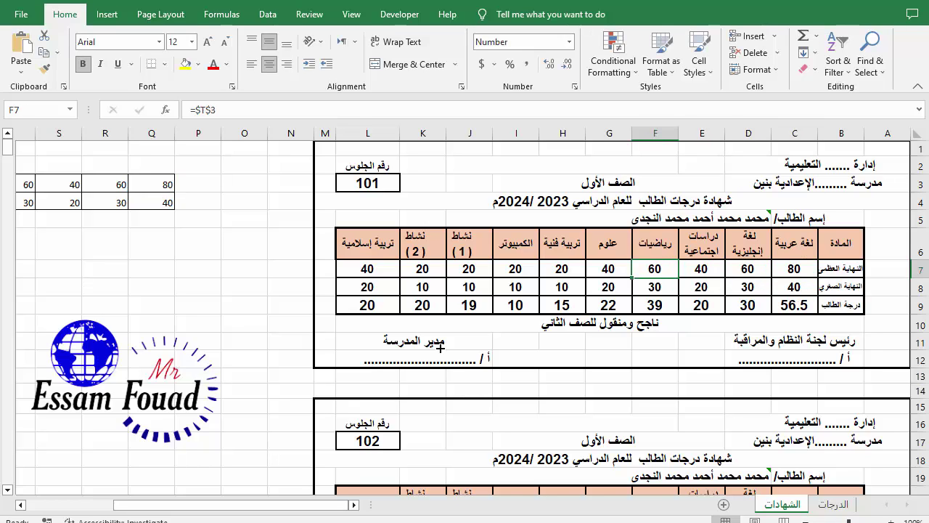
pyautogui.press('Return')
pyautogui.press('Tab')
pyautogui.press('Tab')
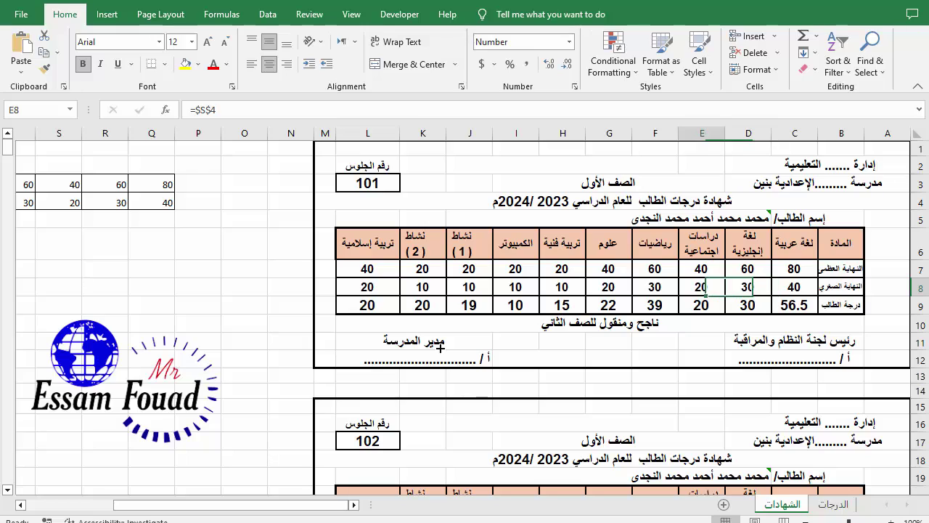
pyautogui.press('Tab')
pyautogui.press('Tab')
pyautogui.press('Tab')
pyautogui.press('Tab')
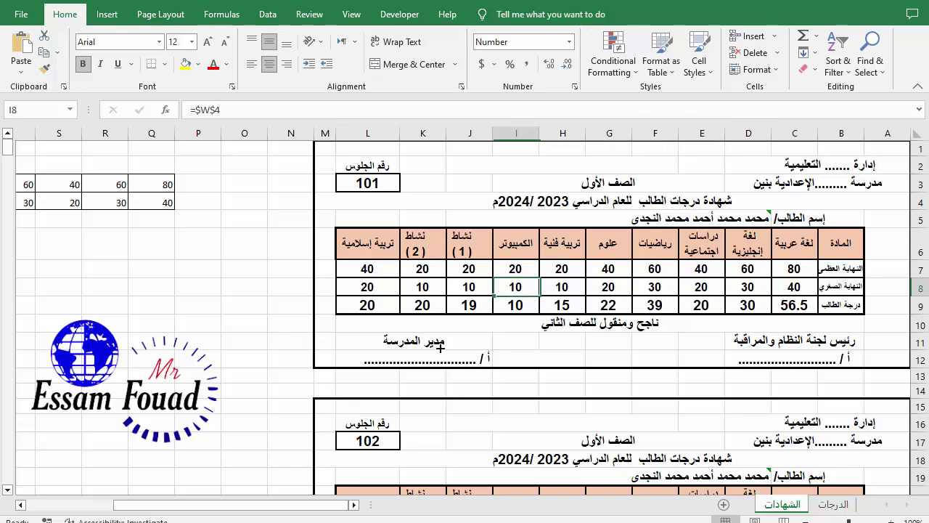